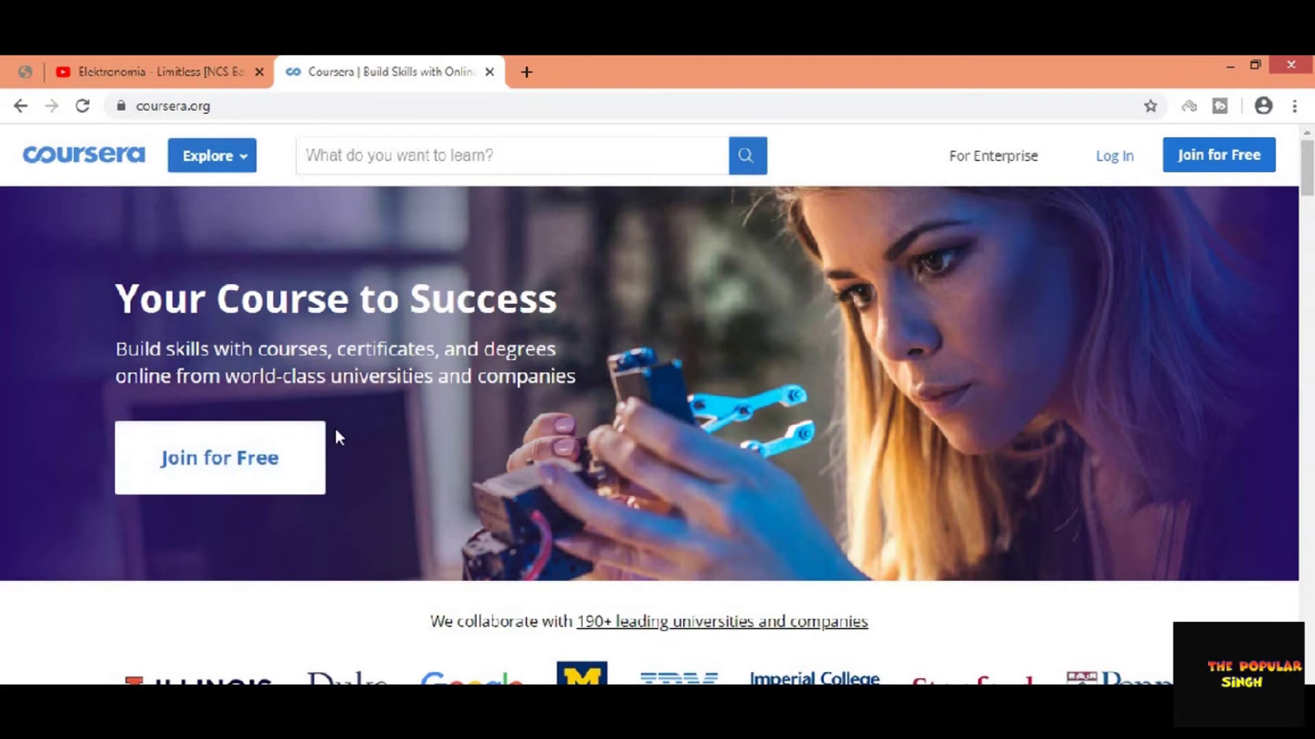
scroll(390, 315, "down", 15)
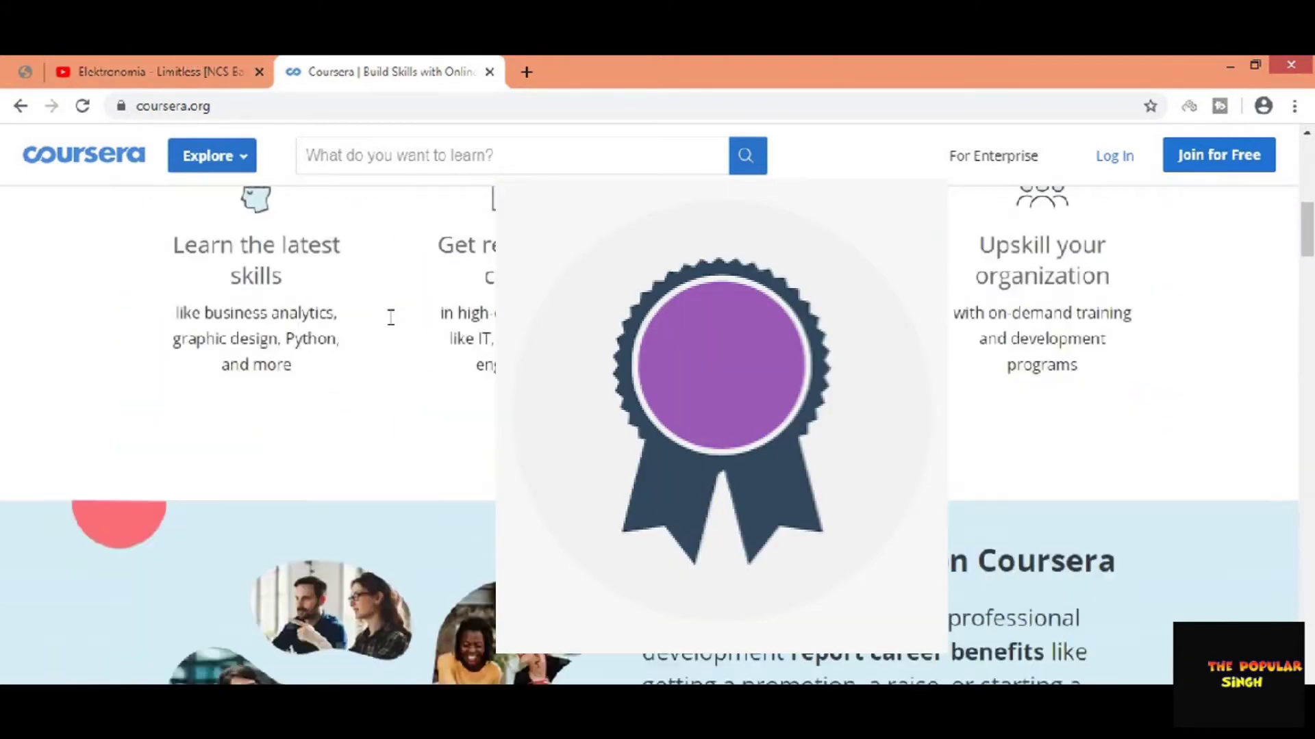
scroll(390, 326, "up", 15)
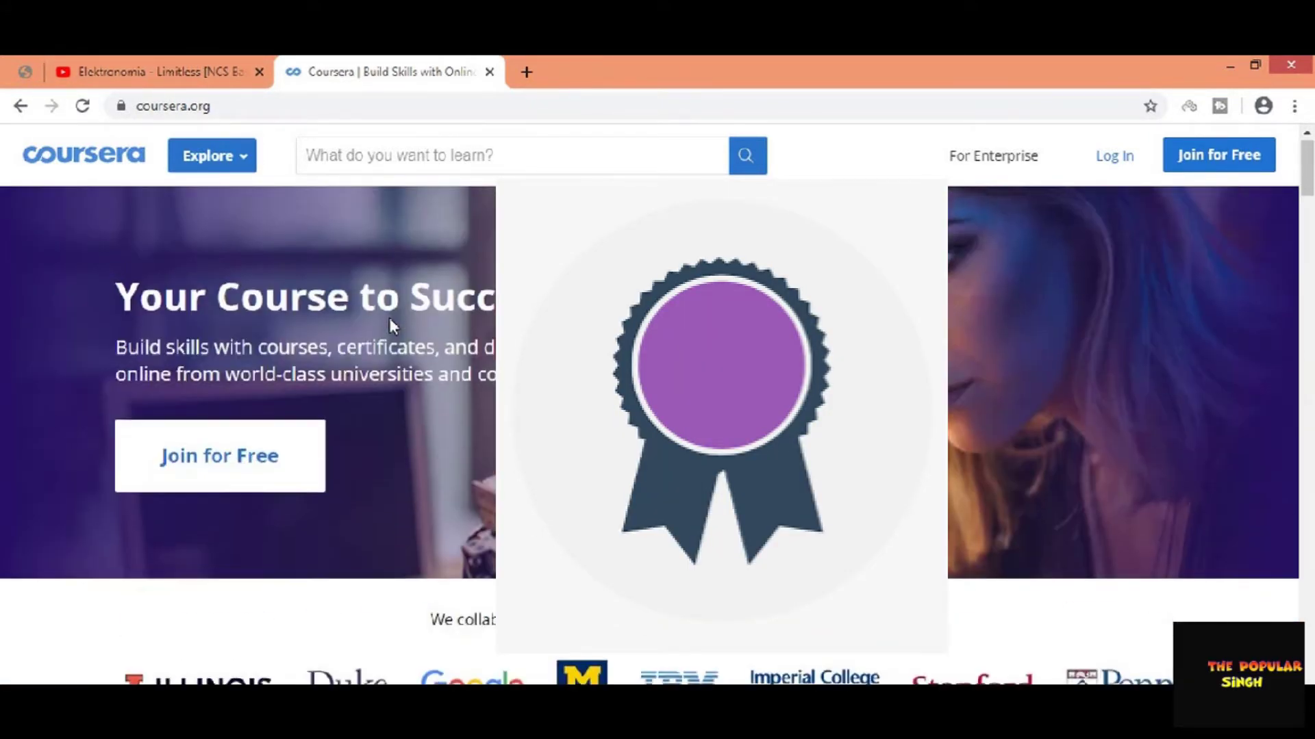
scroll(390, 326, "down", 11)
scroll(393, 327, "up", 5)
scroll(394, 327, "down", 10)
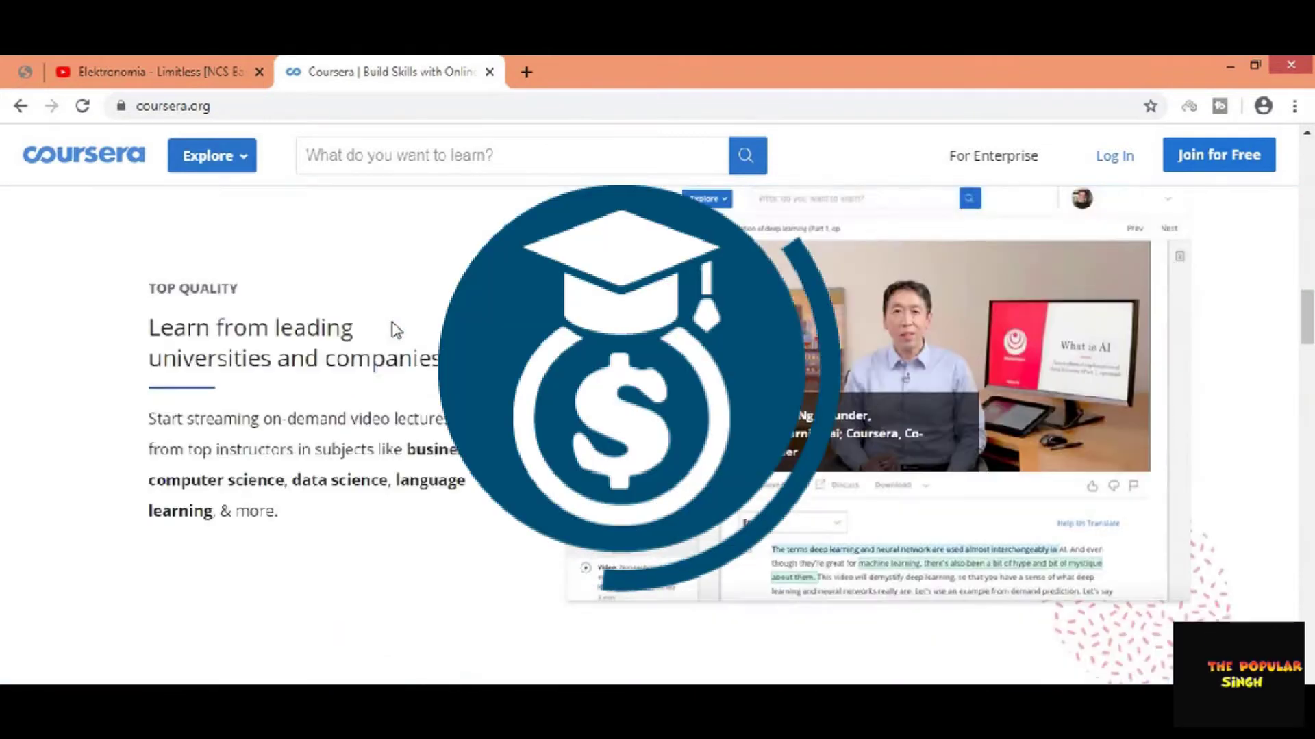
scroll(394, 322, "up", 10)
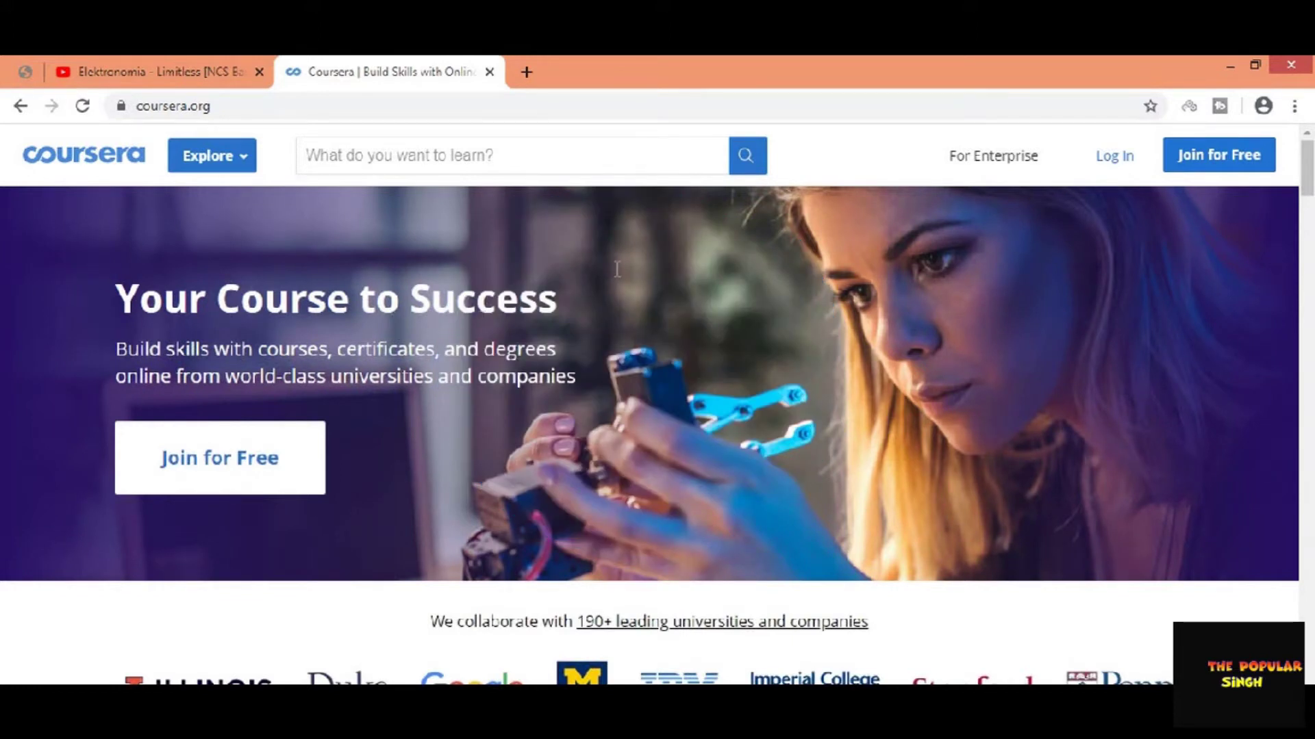
left_click(527, 72)
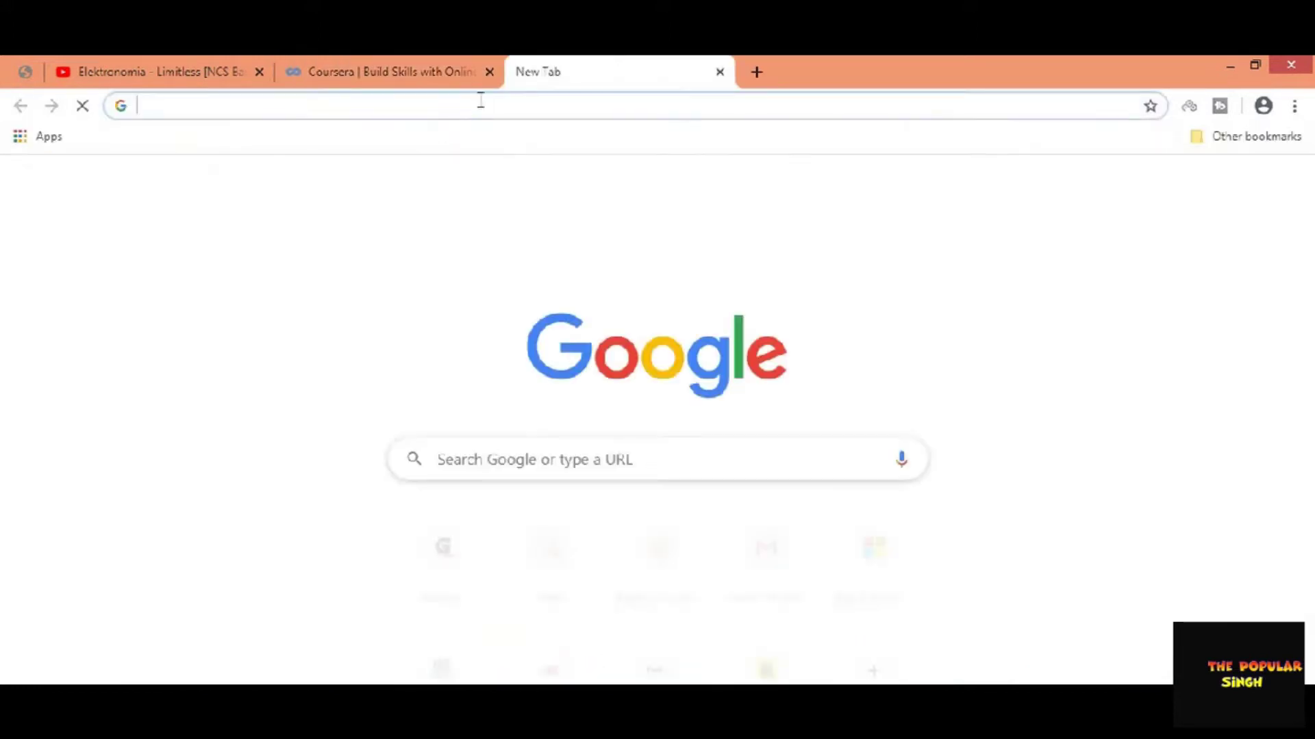
left_click(489, 72)
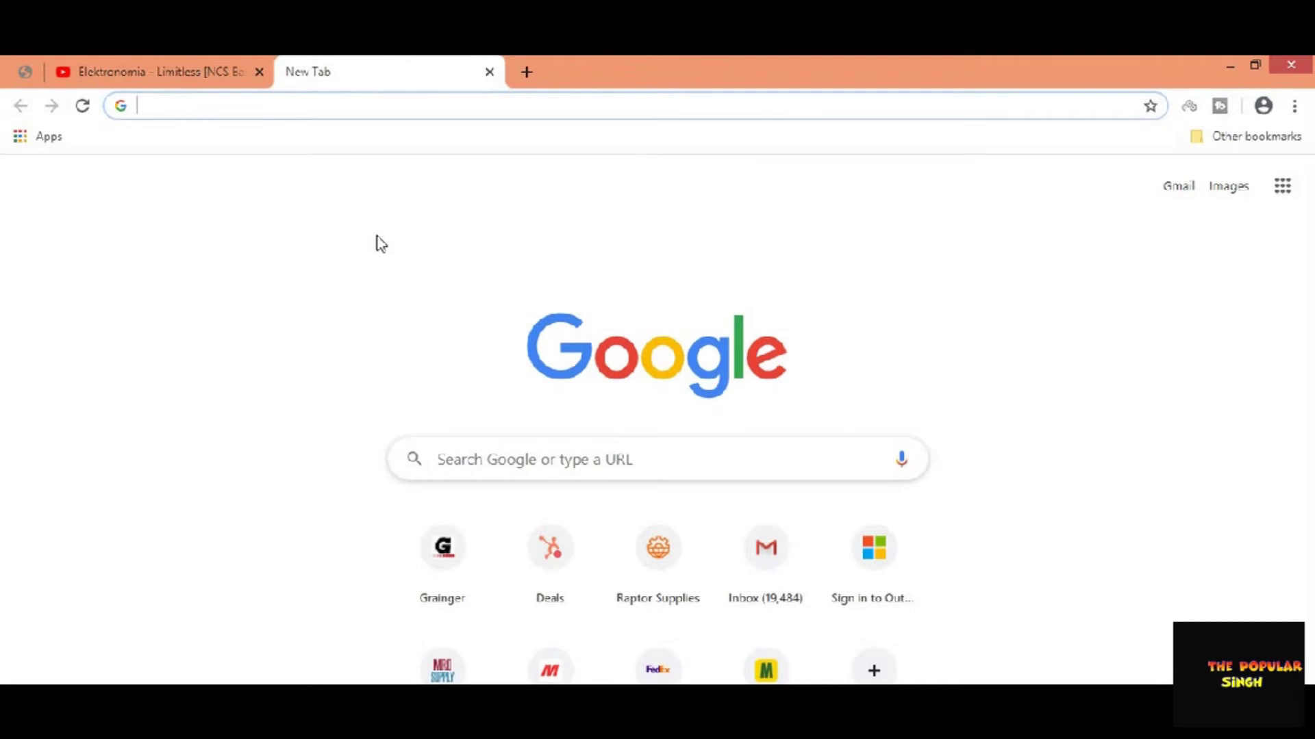
left_click(1228, 66)
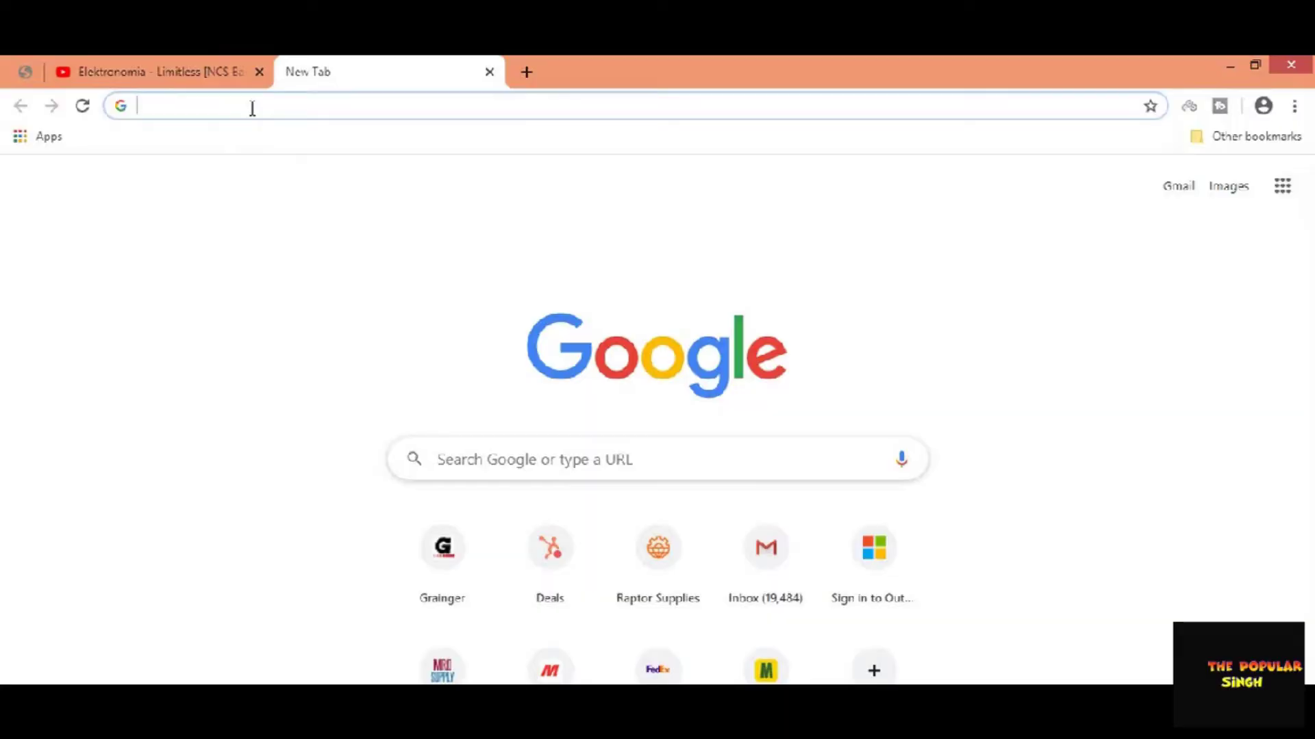
type("www.")
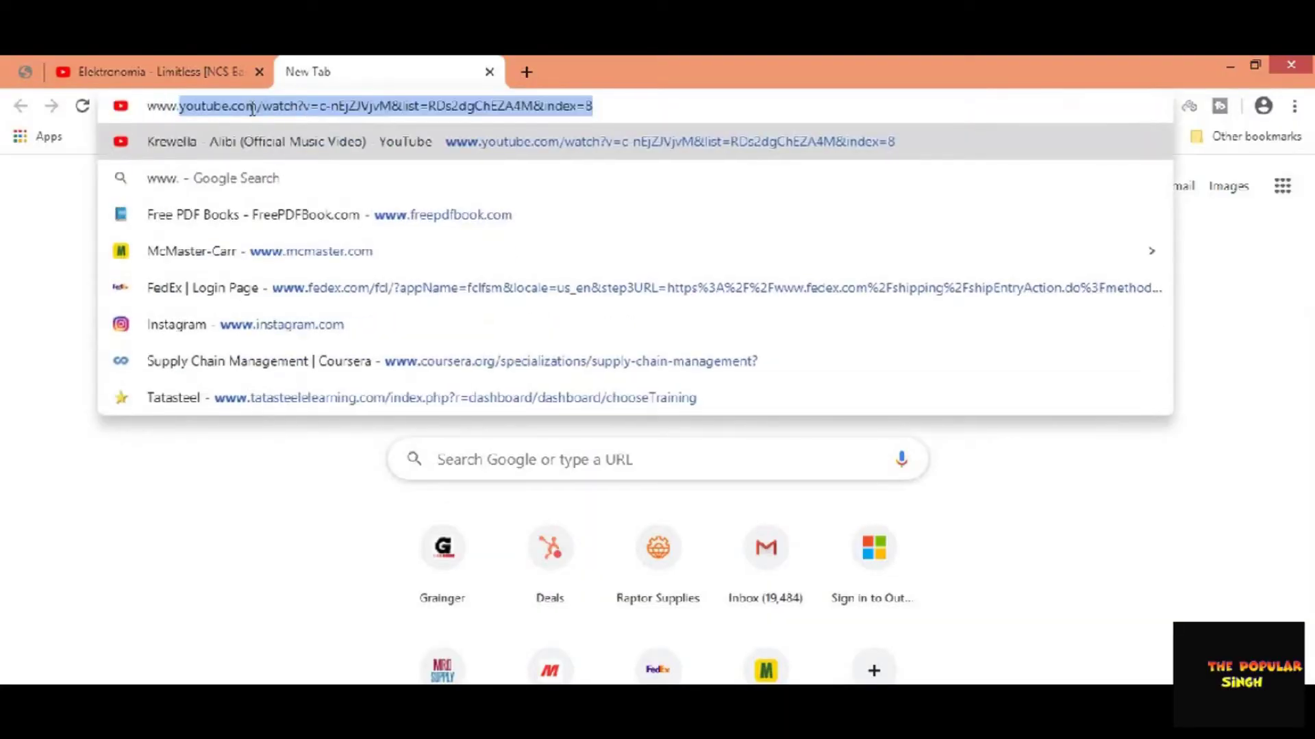
type("course")
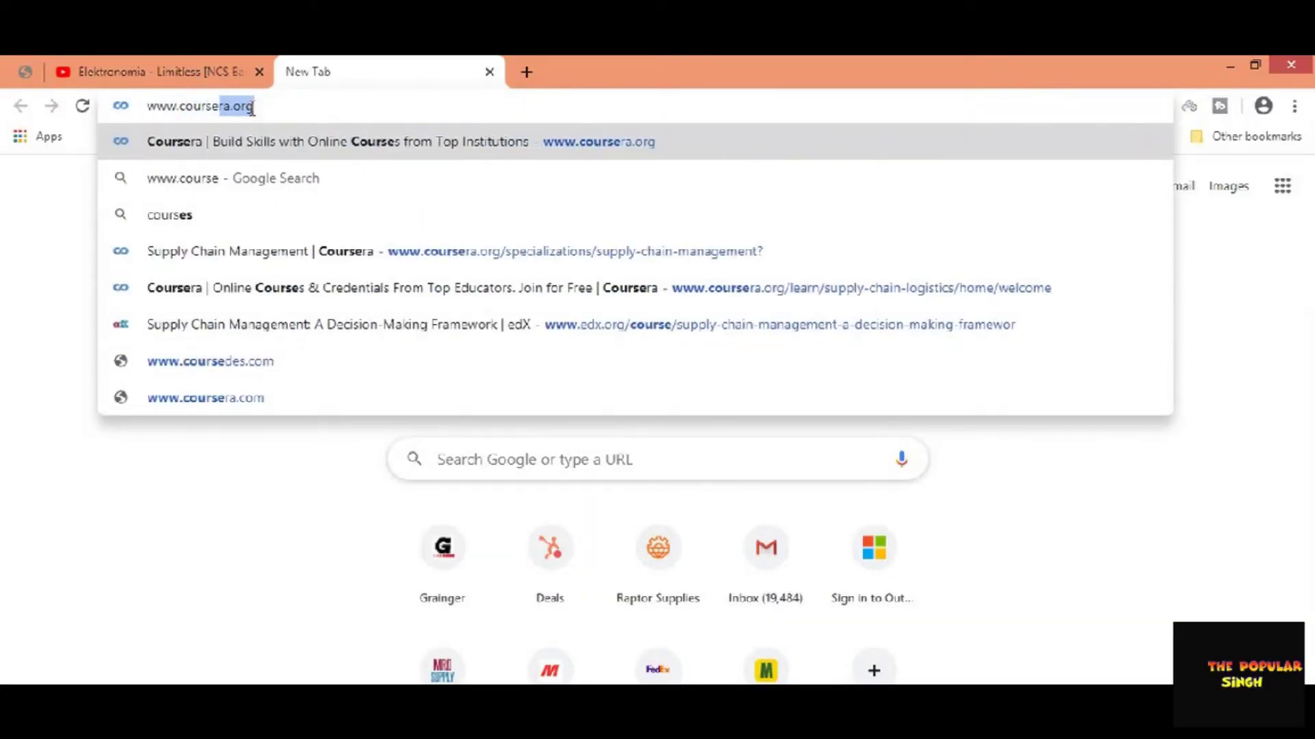
type("r")
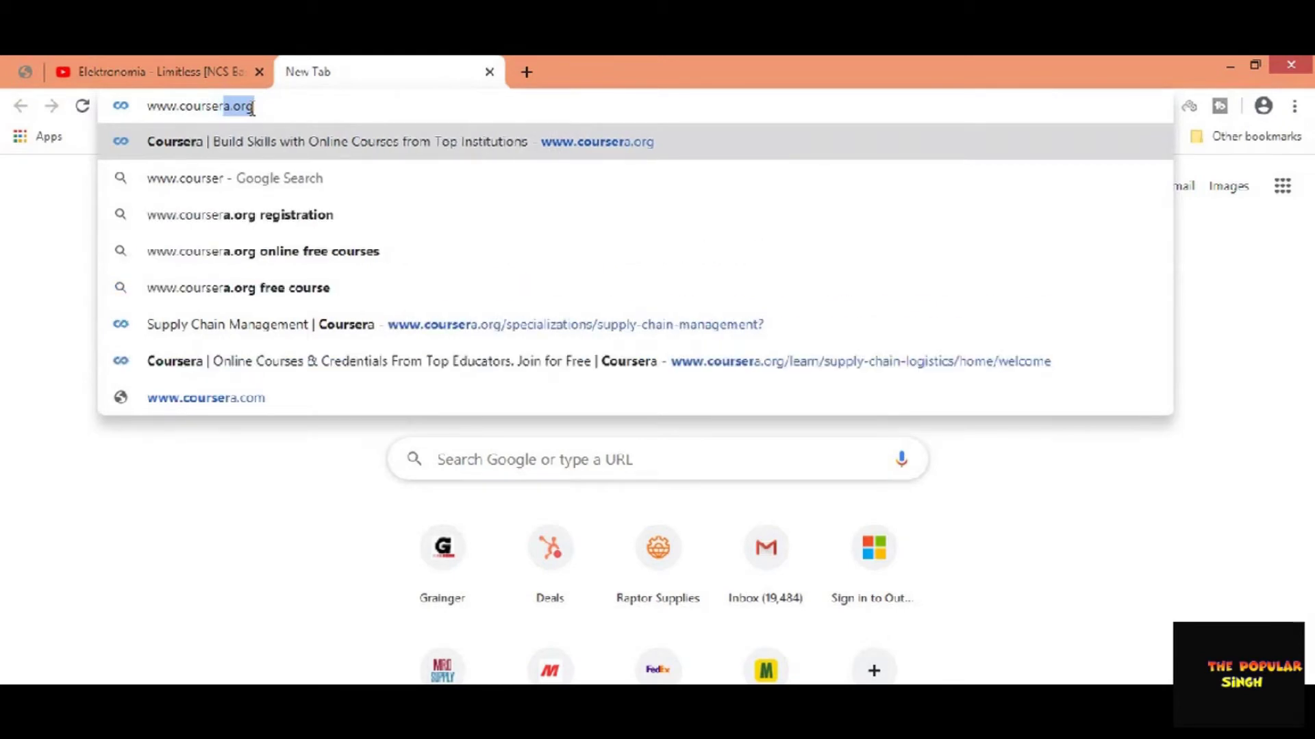
type("a.org")
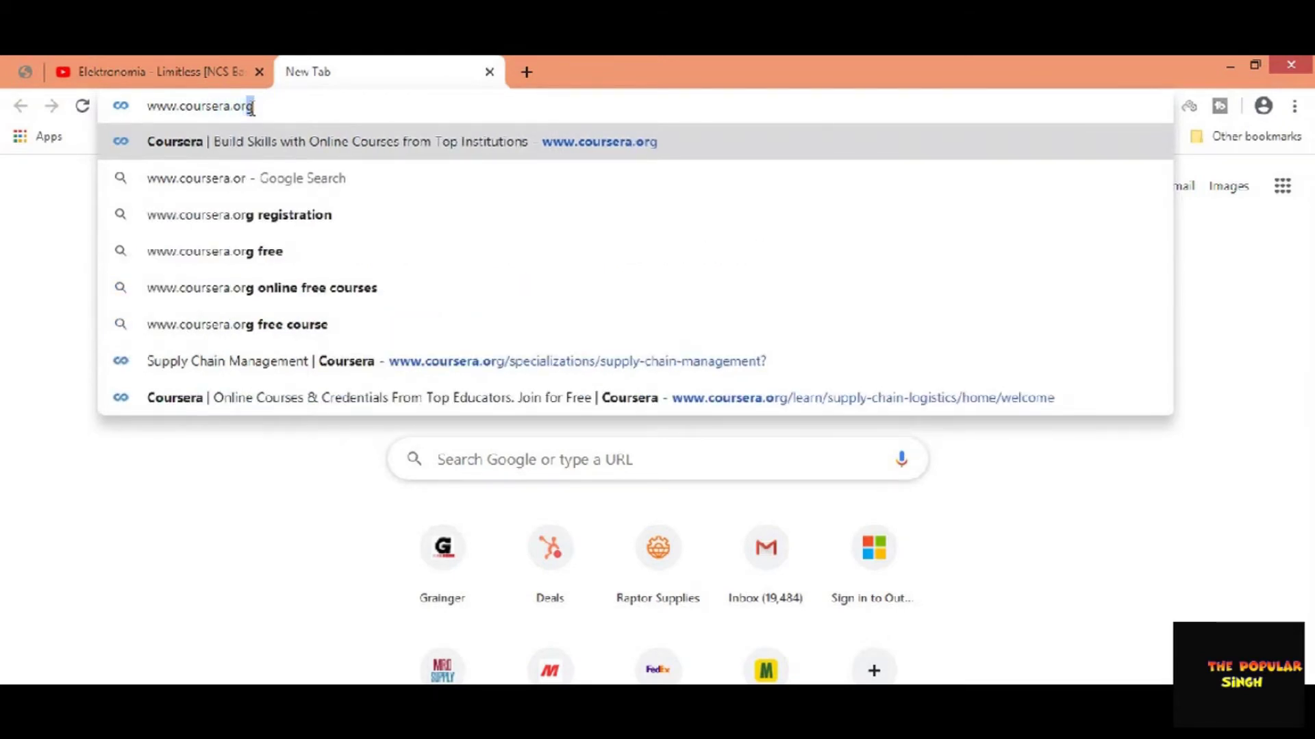
key("Return")
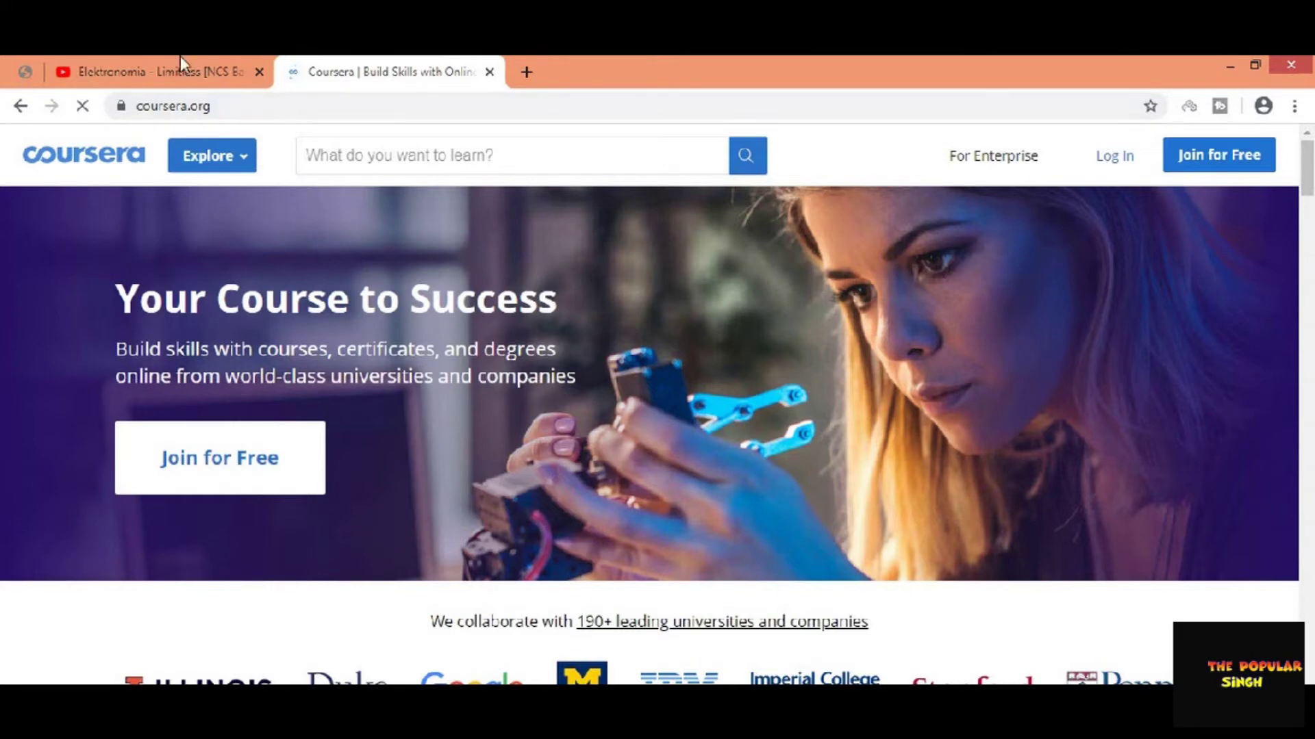
- Browse the home page and its course subject categories, from Business and Computer Science to Physical Science and Engineering
scroll(248, 298, "down", 7)
scroll(248, 301, "down", 3)
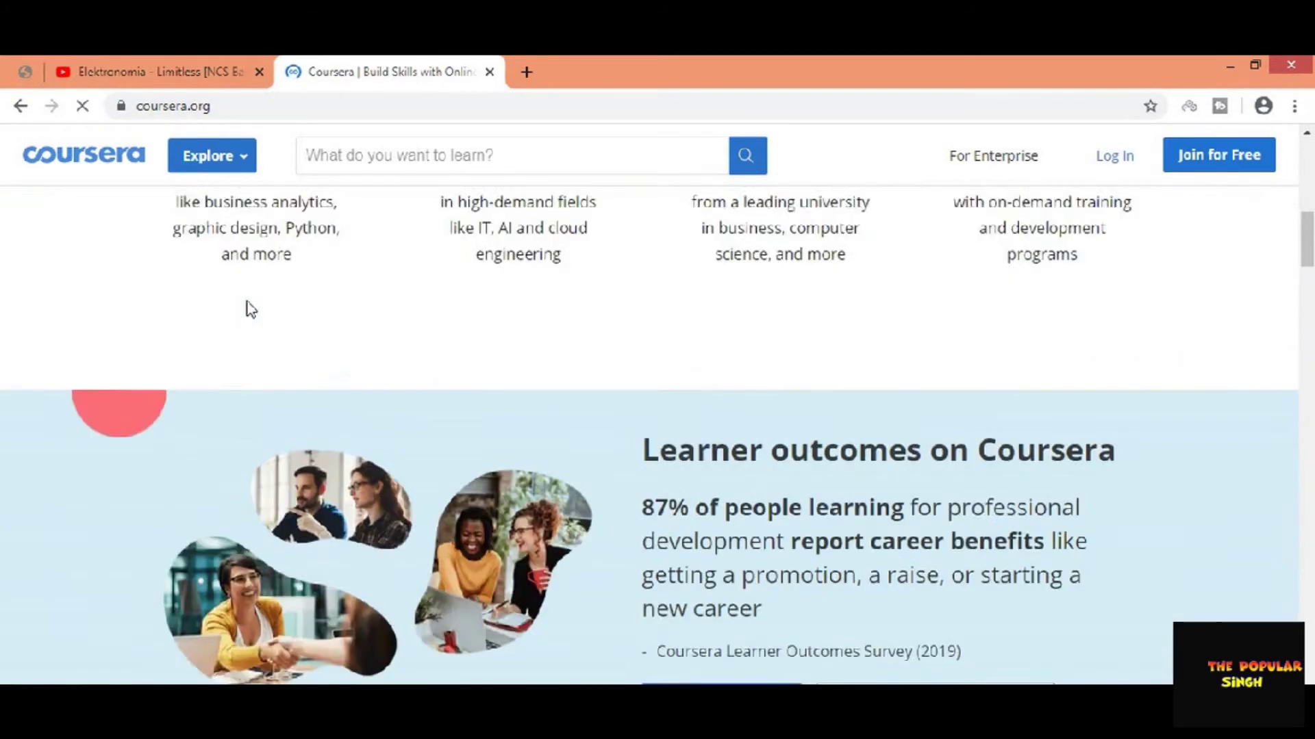
scroll(247, 306, "up", 10)
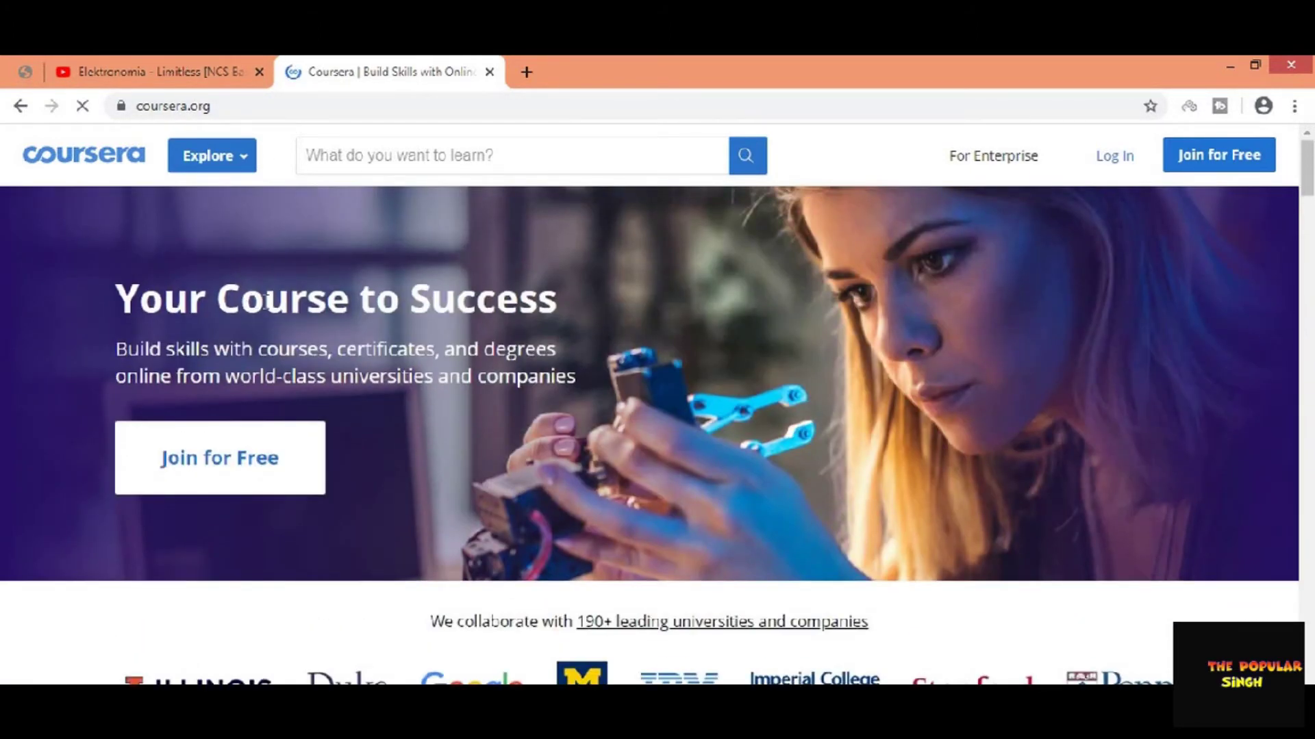
scroll(249, 306, "down", 9)
scroll(276, 313, "down", 6)
scroll(277, 312, "up", 14)
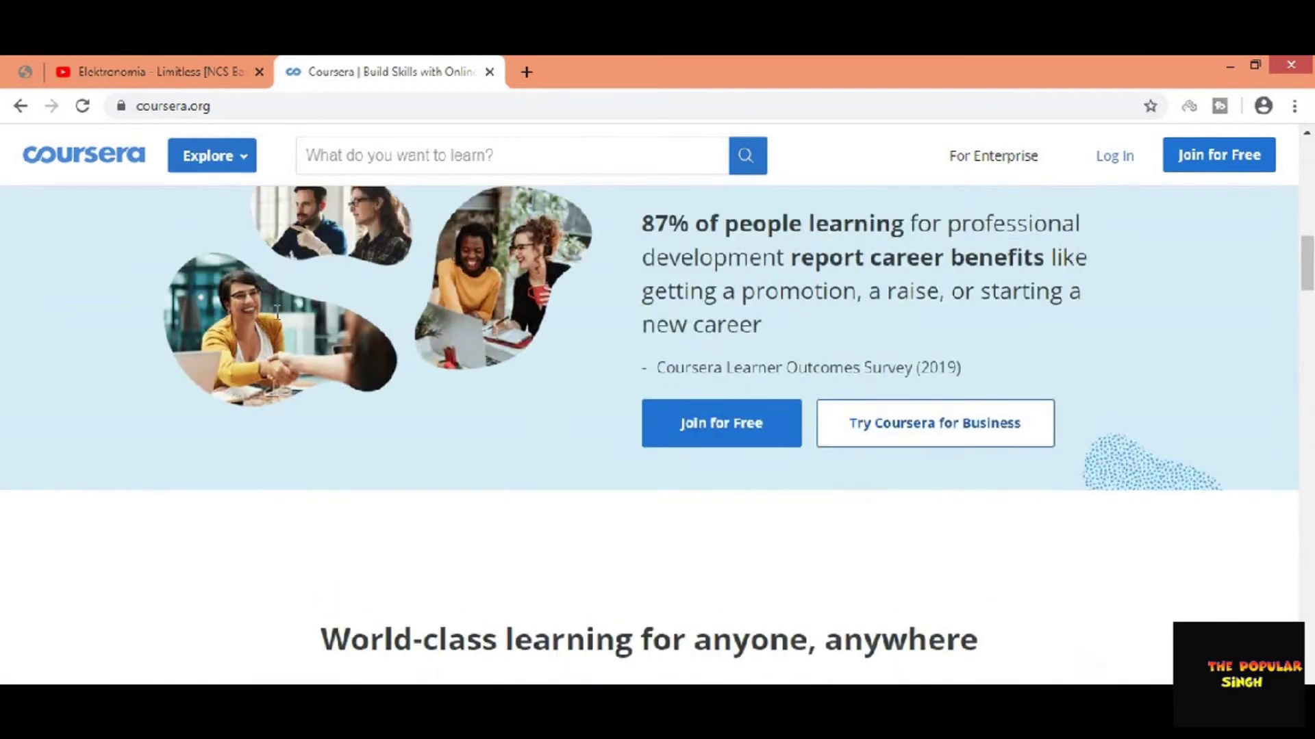
scroll(277, 312, "up", 3)
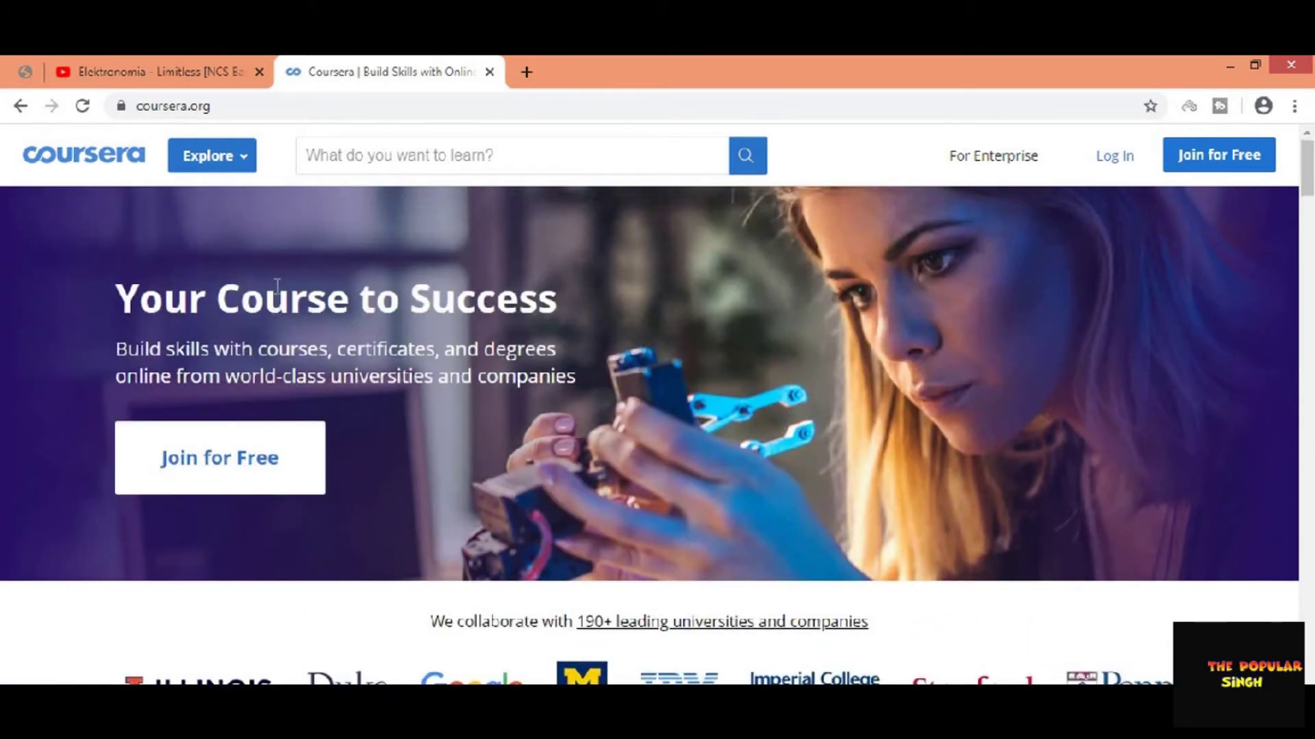
left_click(232, 168)
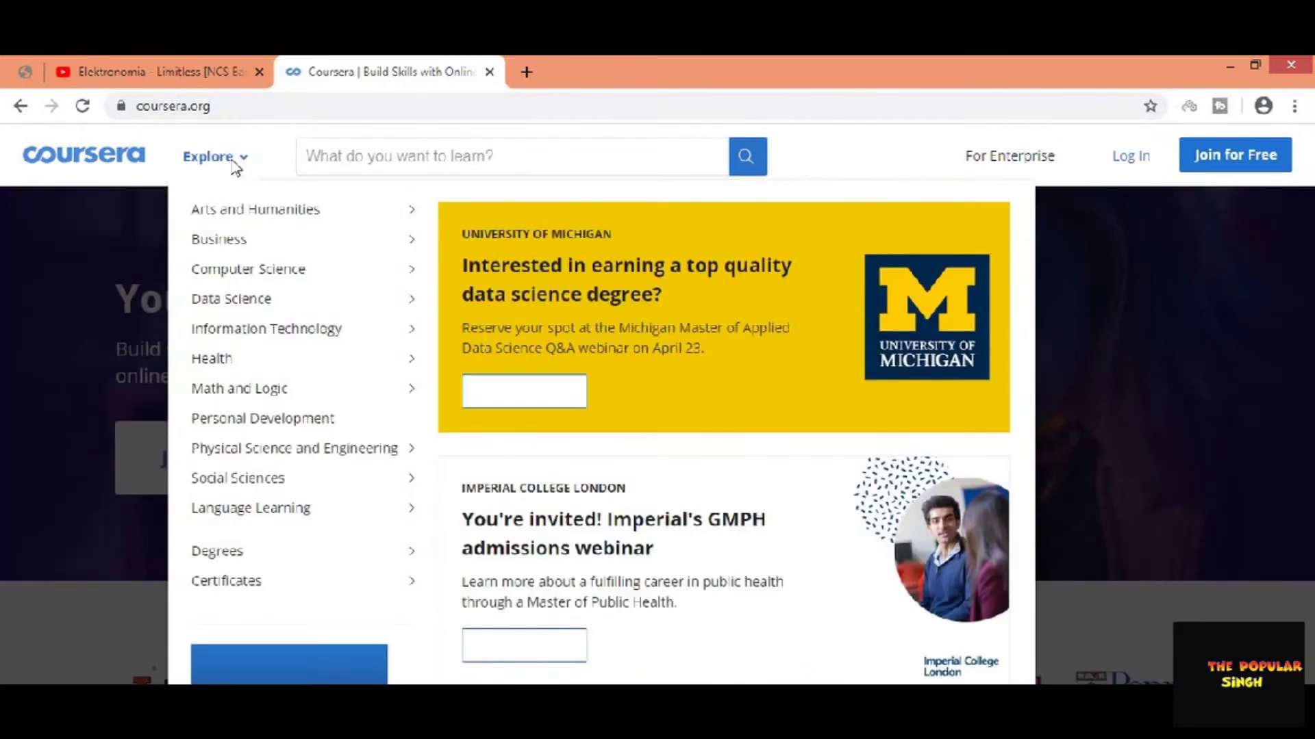
mouse_move(214, 249)
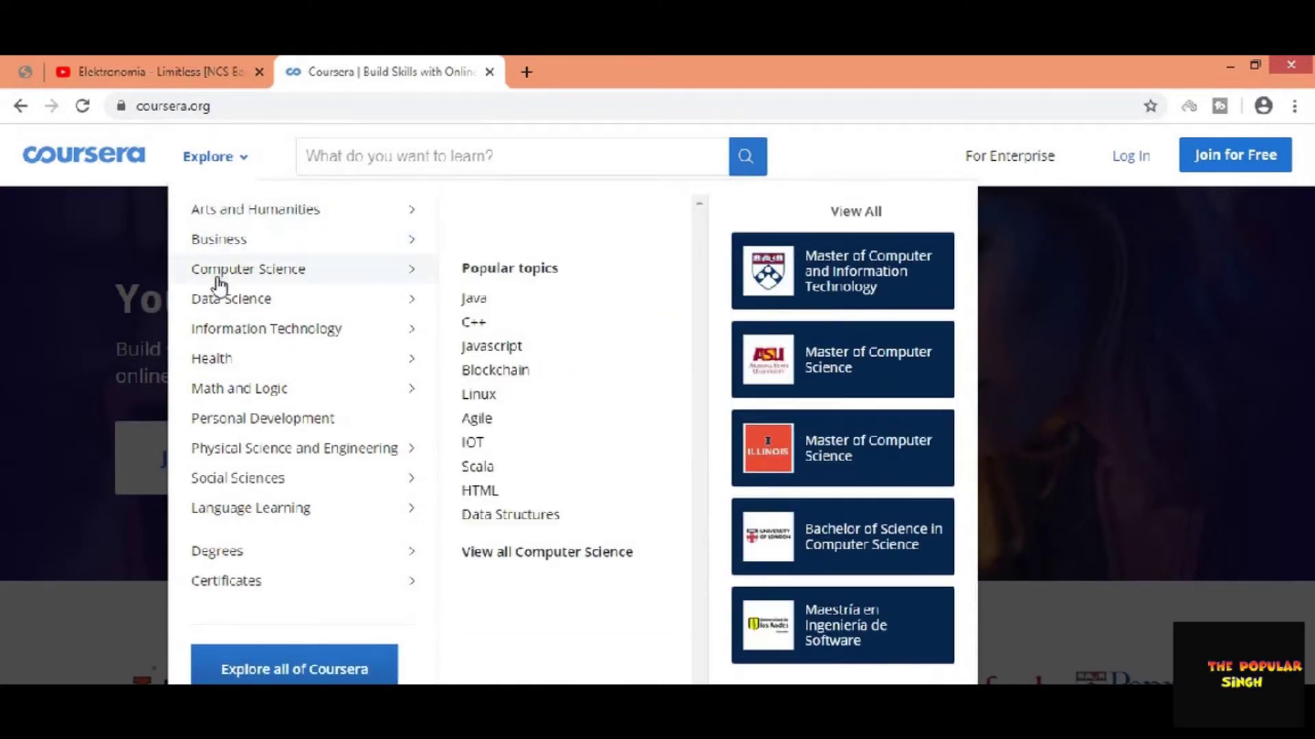
mouse_move(219, 312)
mouse_move(214, 339)
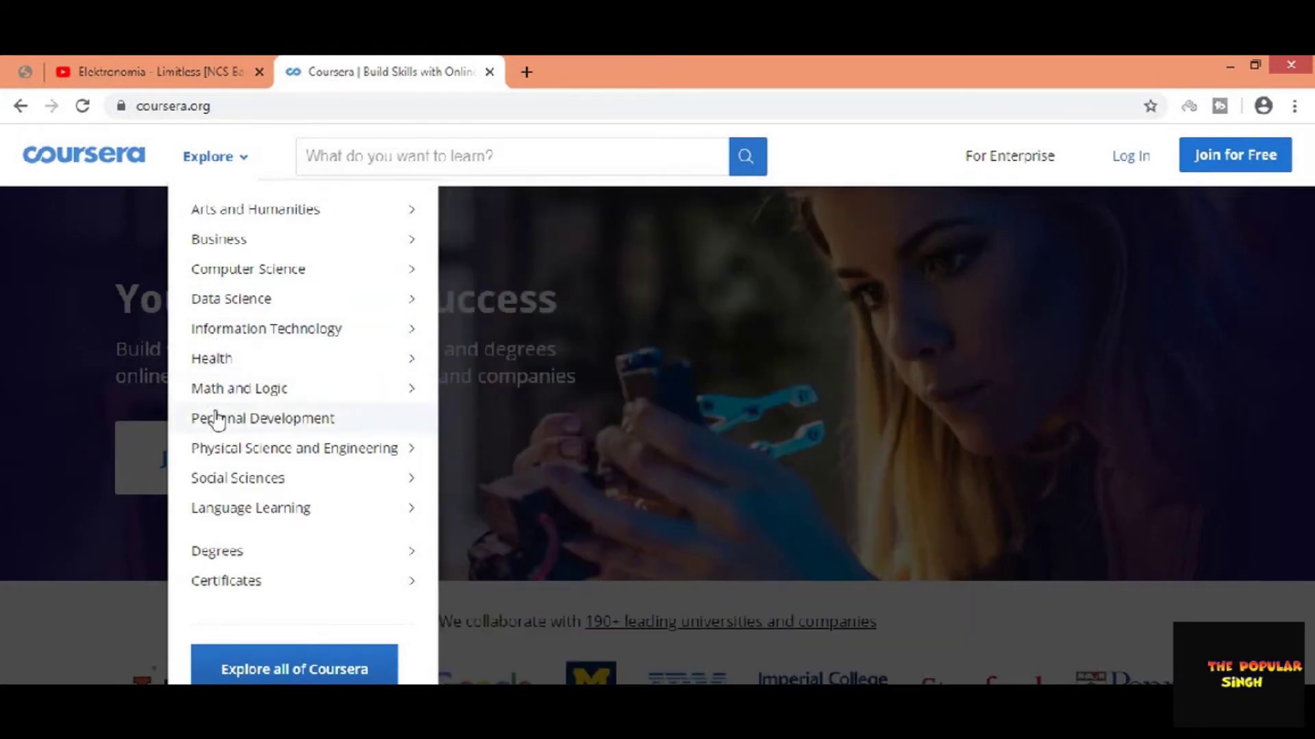
mouse_move(218, 450)
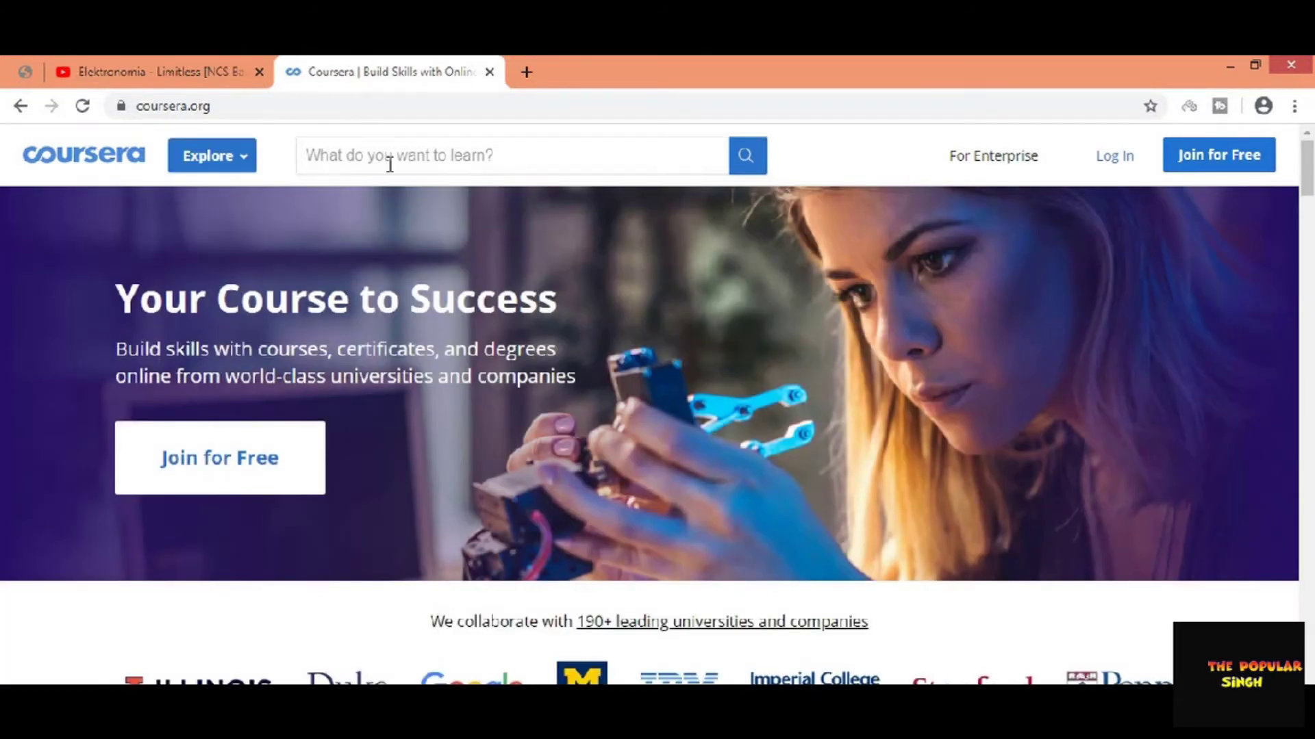
- Search the course catalogue for "machine learning"
left_click(389, 163)
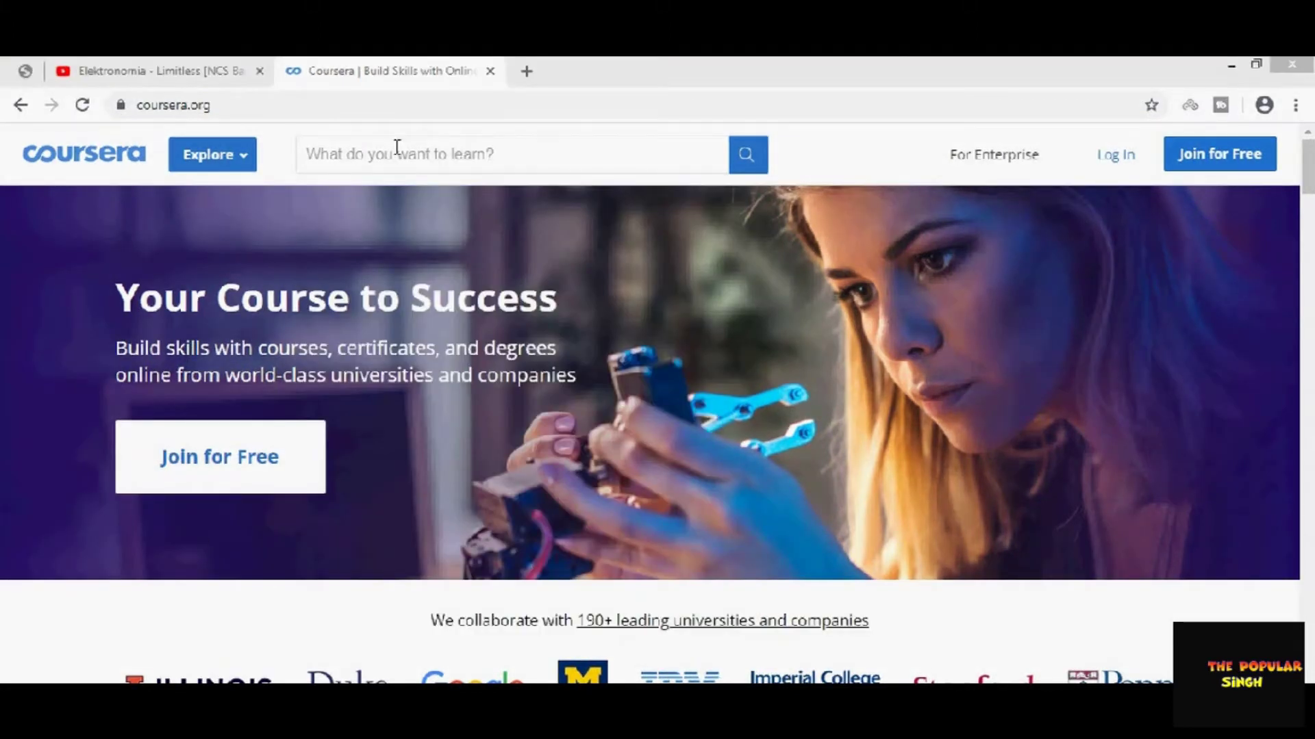
left_click(397, 146)
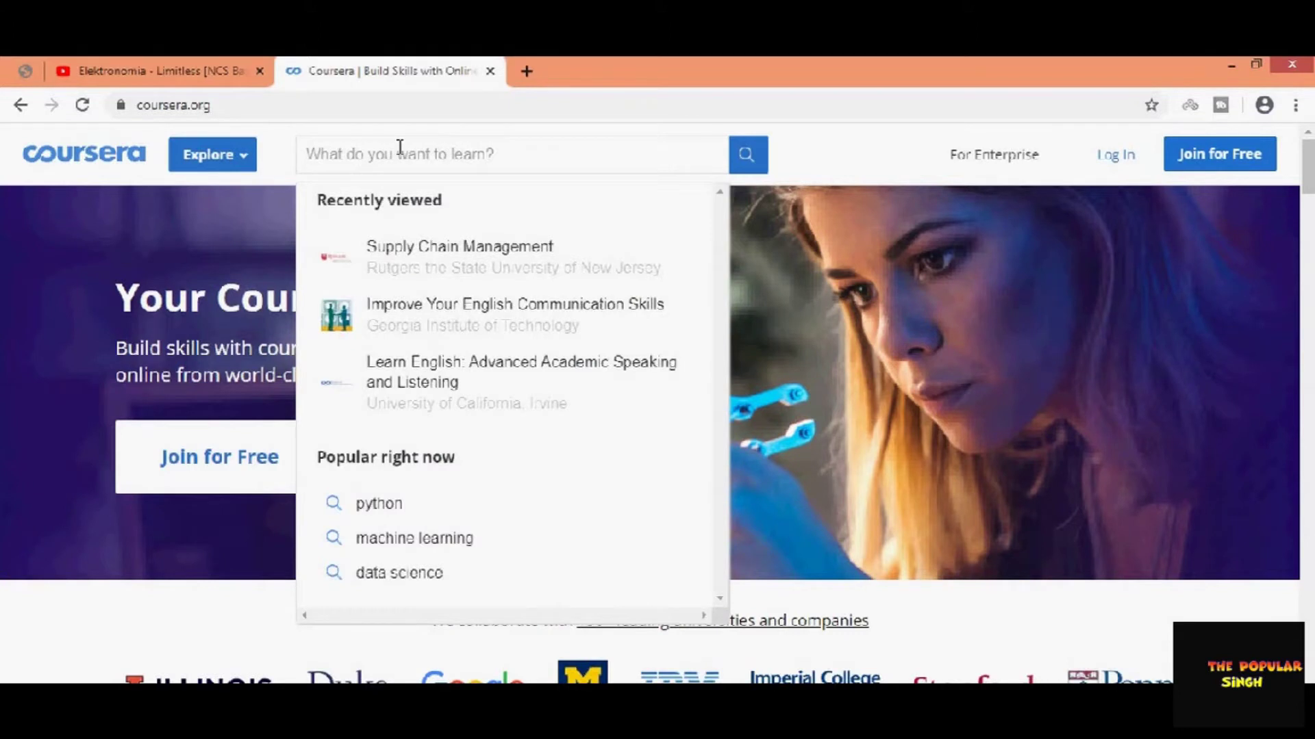
type("machine")
key("BackSpace")
key("BackSpace")
key("BackSpace")
key("BackSpace")
type("chine learning")
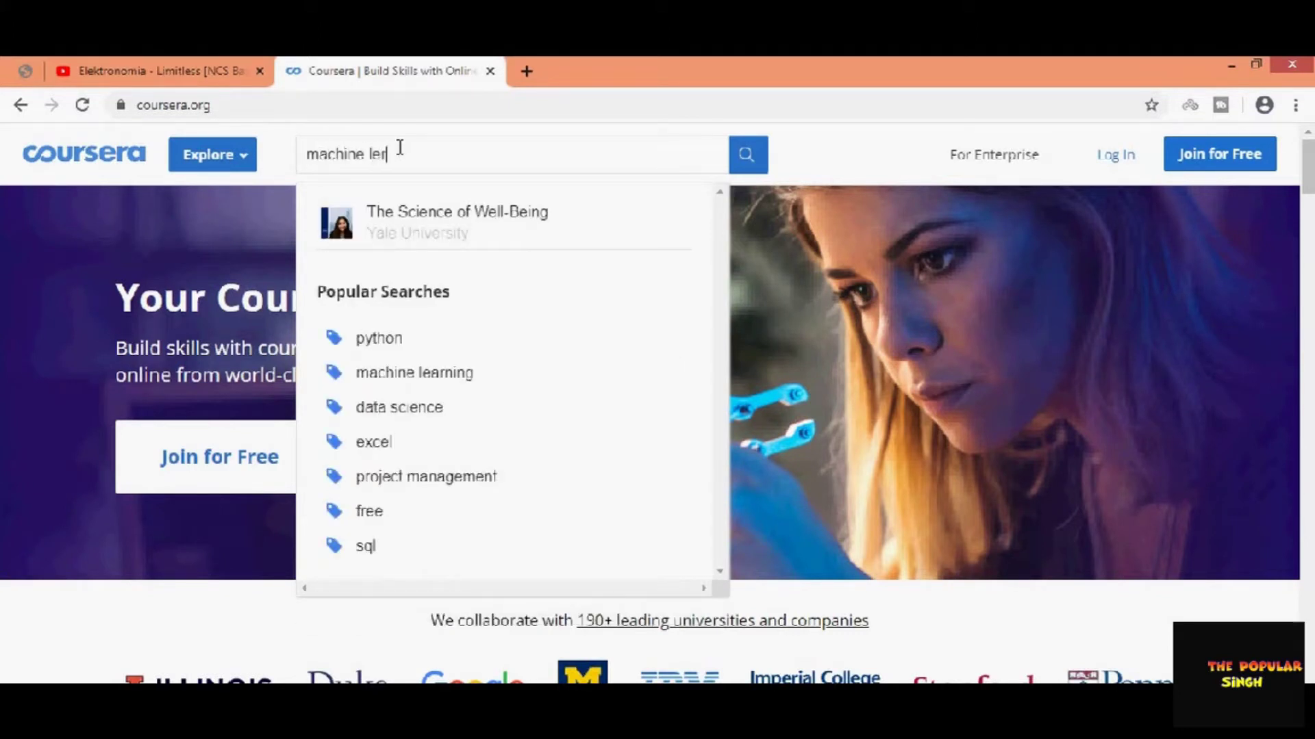
key("Return")
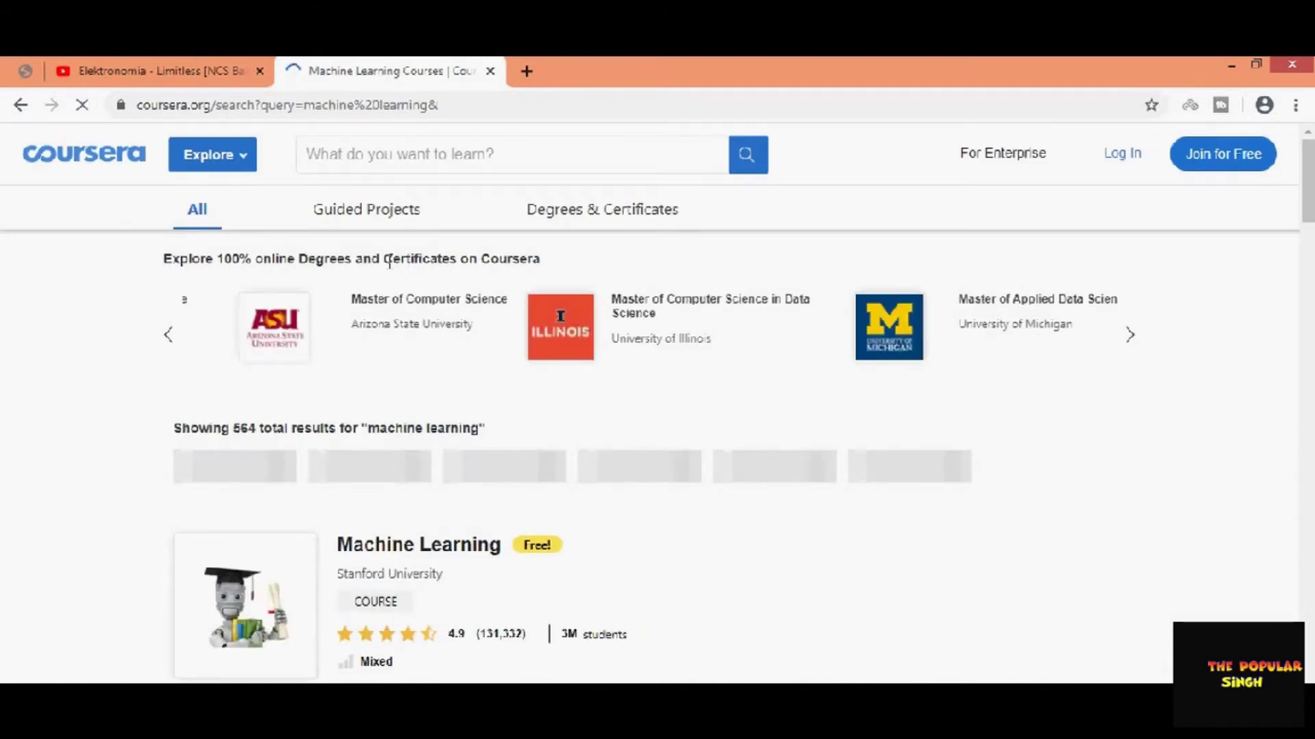
- Open the University of Washington's Machine Learning specialization from the search results
scroll(541, 575, "down", 6)
scroll(533, 576, "up", 4)
scroll(391, 528, "down", 5)
scroll(390, 528, "up", 2)
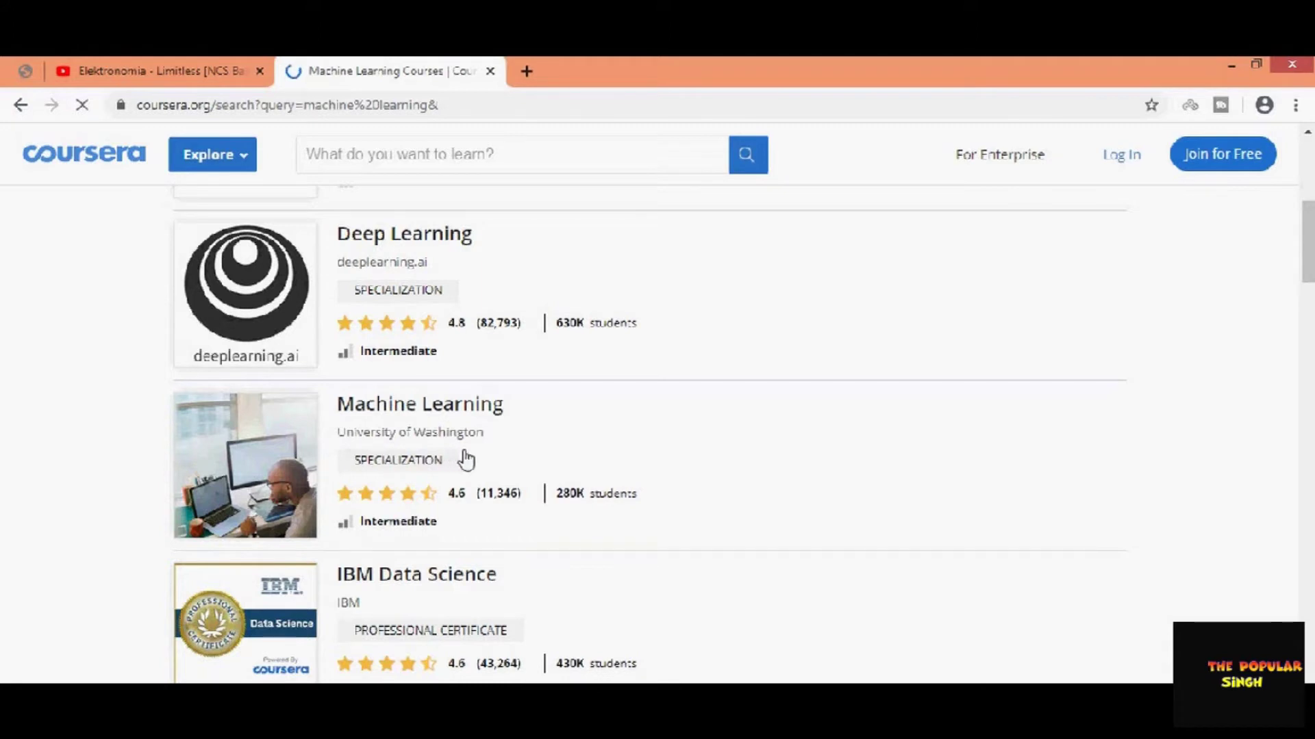
left_click(417, 410)
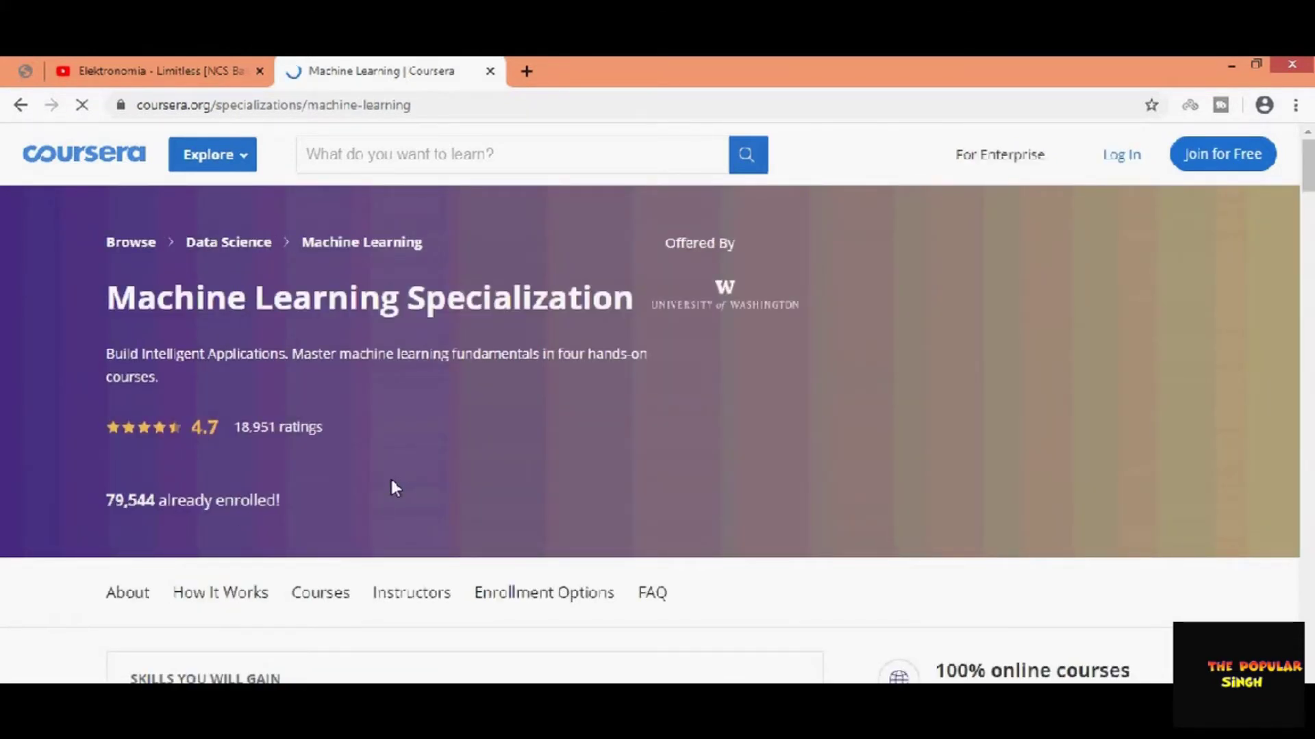
- Examine the specialization's skills, description, schedule, level, duration, languages and how it works, finishing at the enrollment and financial aid options
scroll(392, 479, "down", 2)
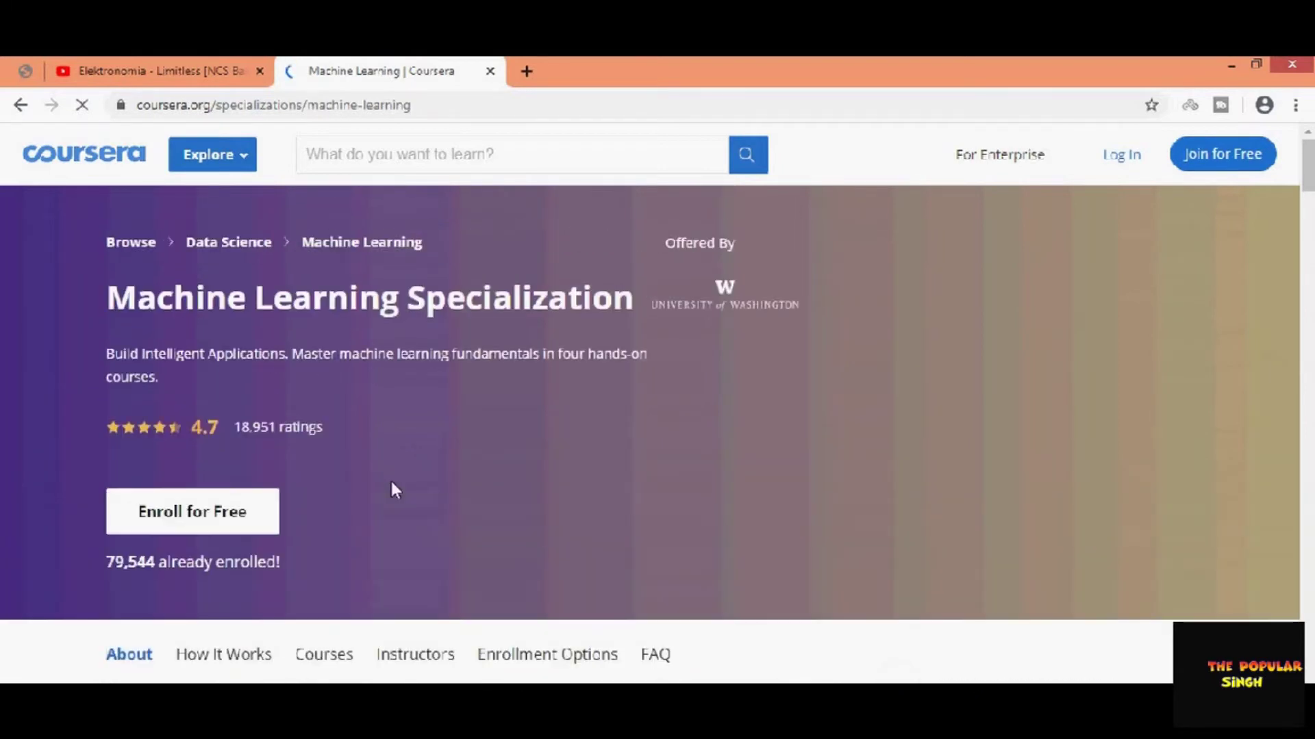
scroll(391, 486, "down", 5)
scroll(392, 488, "down", 1)
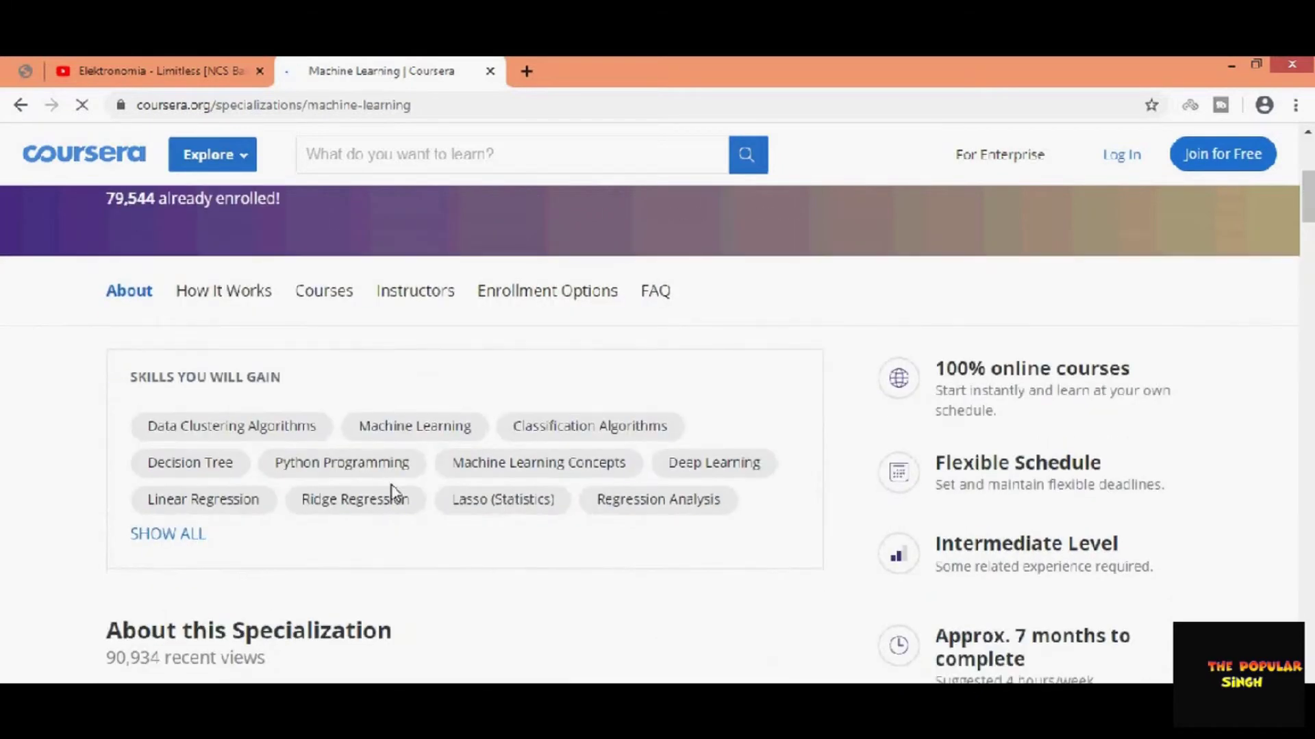
scroll(392, 484, "down", 4)
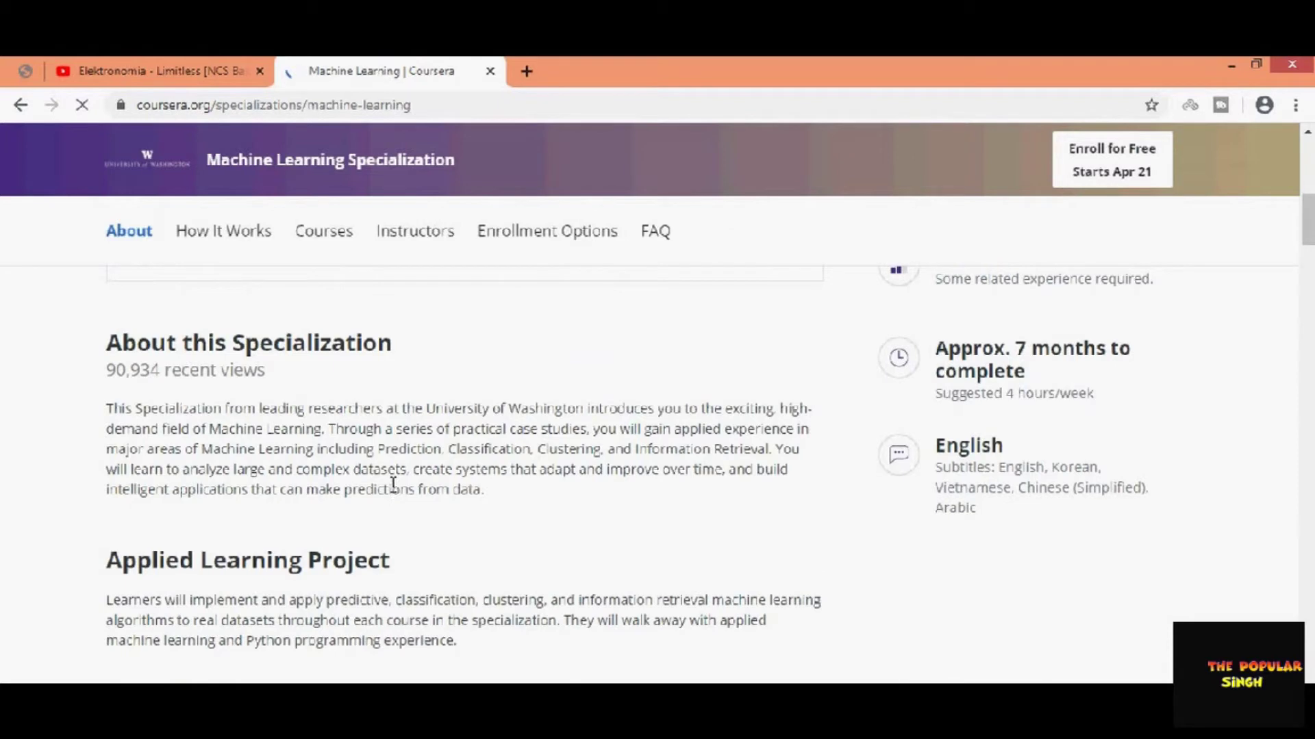
scroll(393, 484, "down", 1)
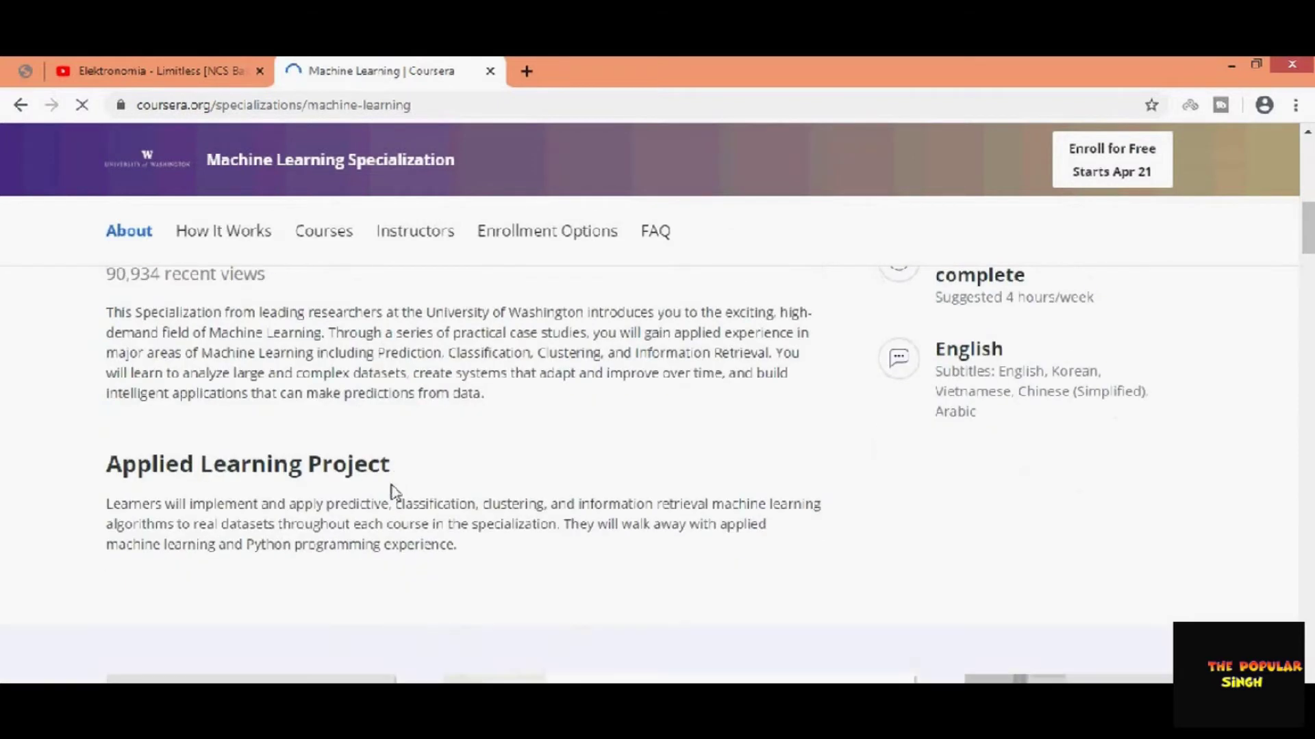
scroll(393, 487, "down", 2)
scroll(395, 493, "down", 6)
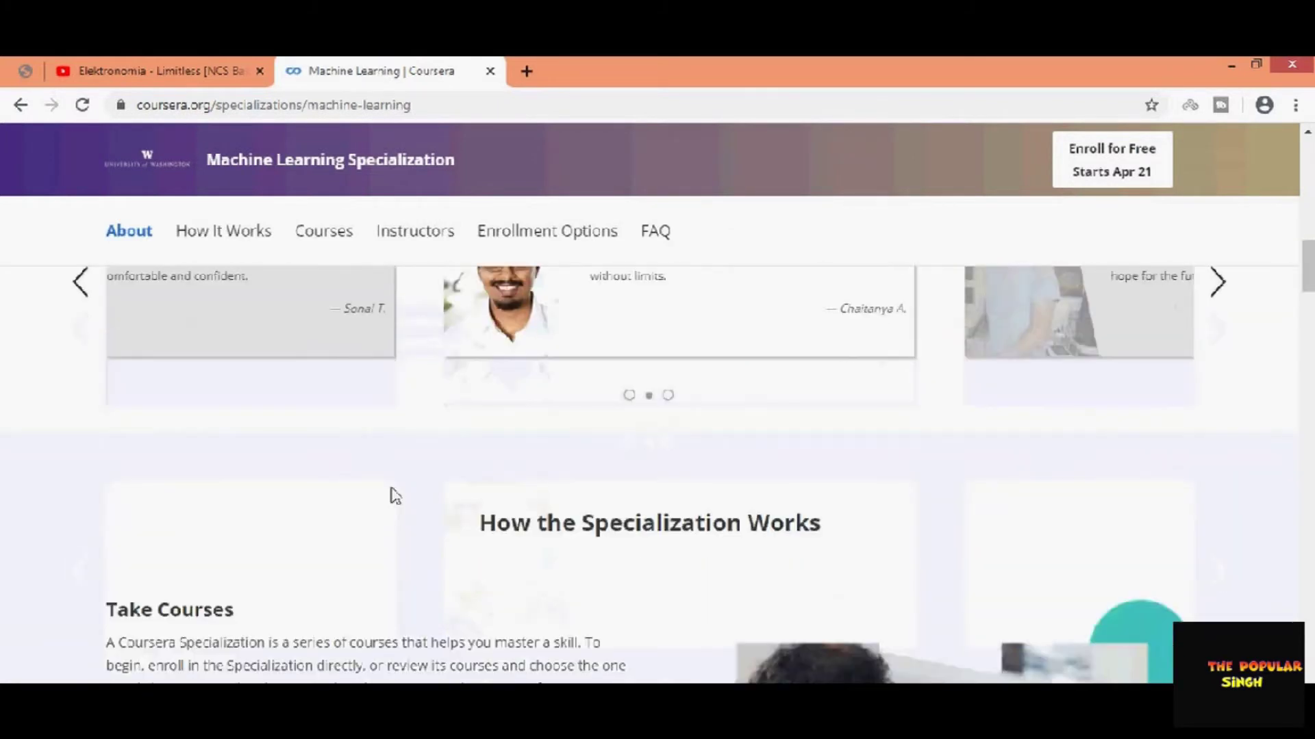
scroll(394, 496, "up", 10)
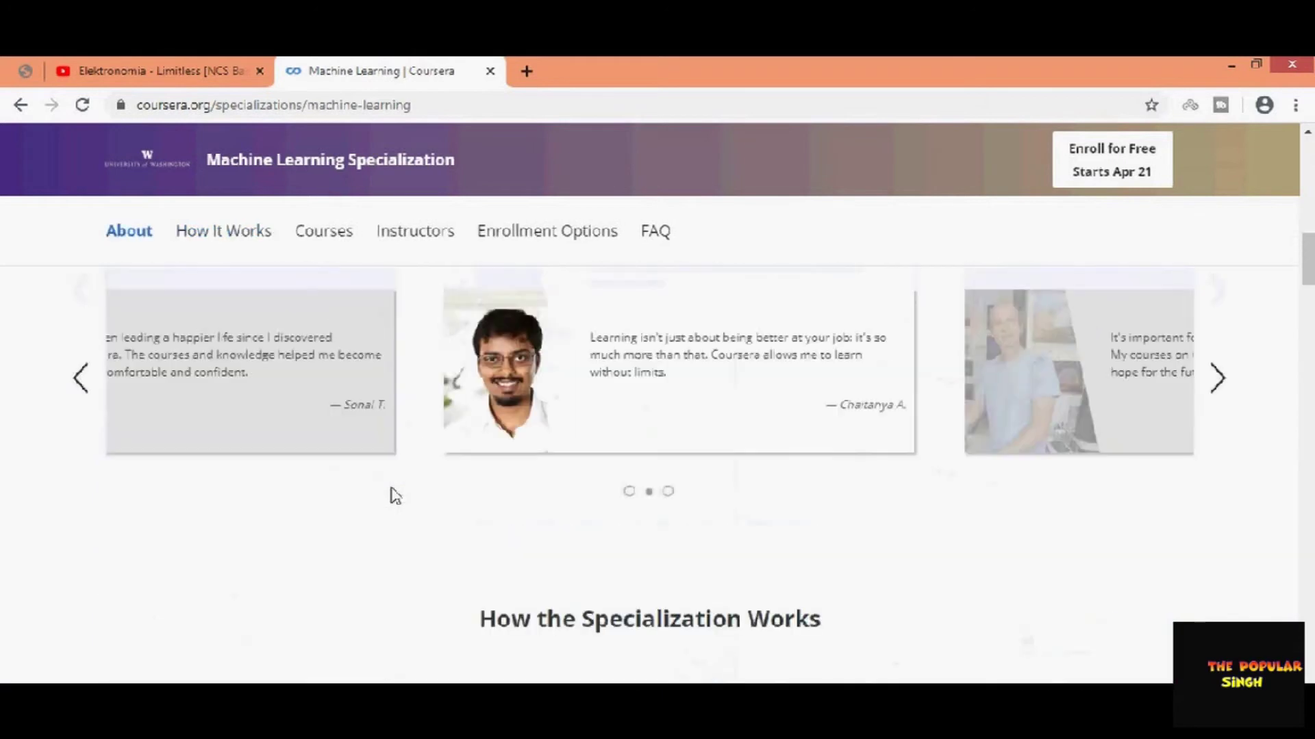
scroll(402, 498, "up", 3)
scroll(1034, 575, "down", 3)
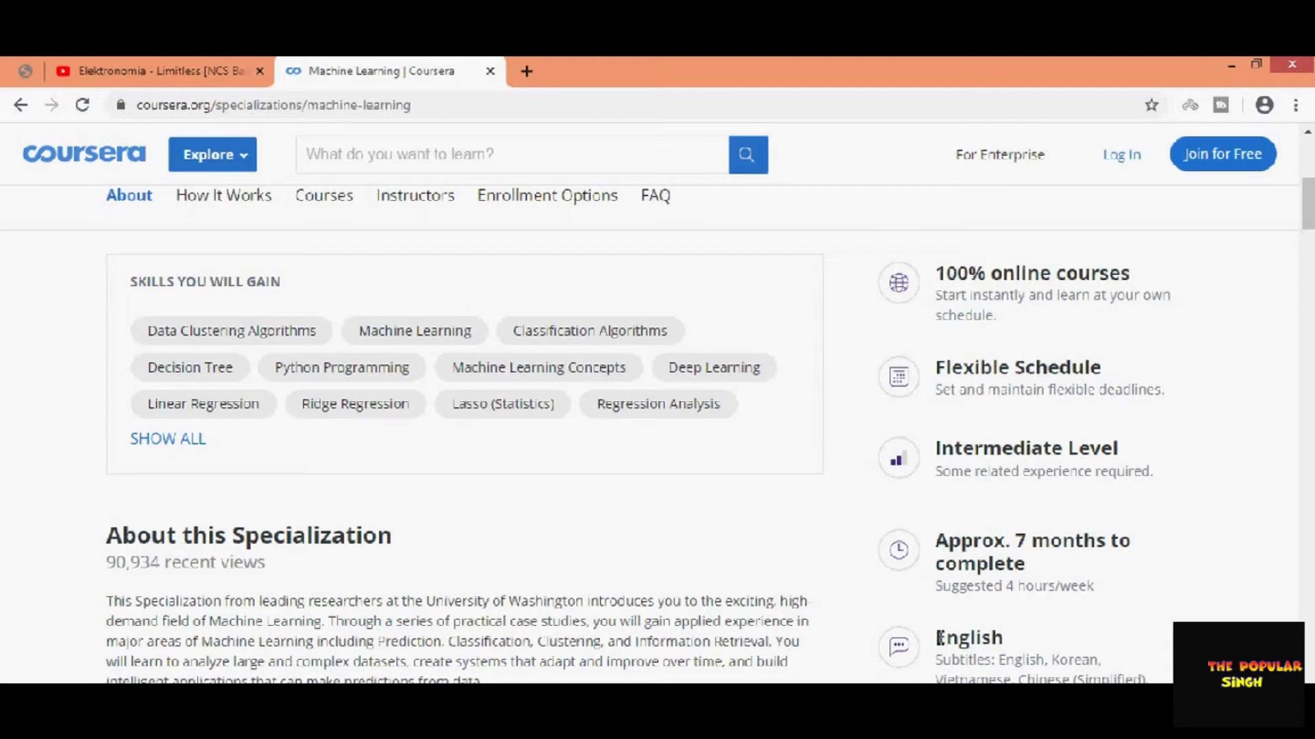
left_click_drag(941, 640, 980, 682)
left_click(669, 519)
scroll(664, 515, "up", 5)
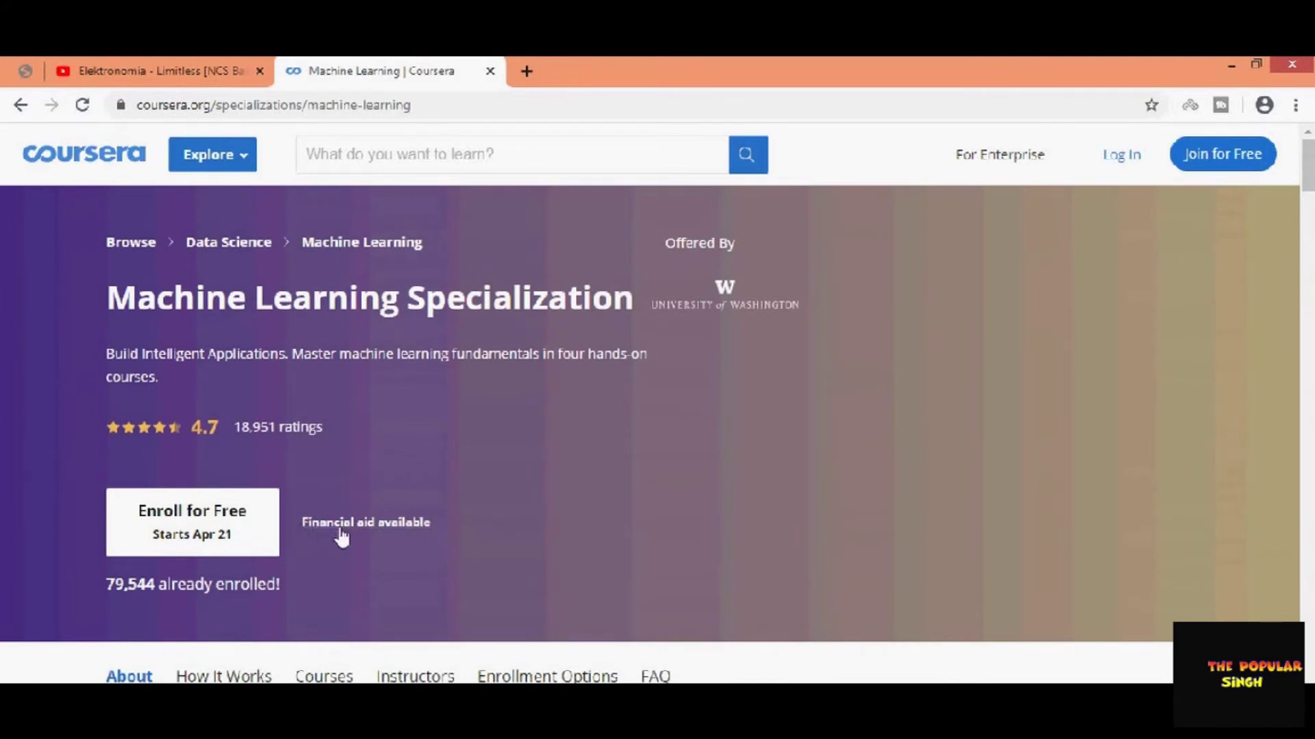
left_click(40, 682)
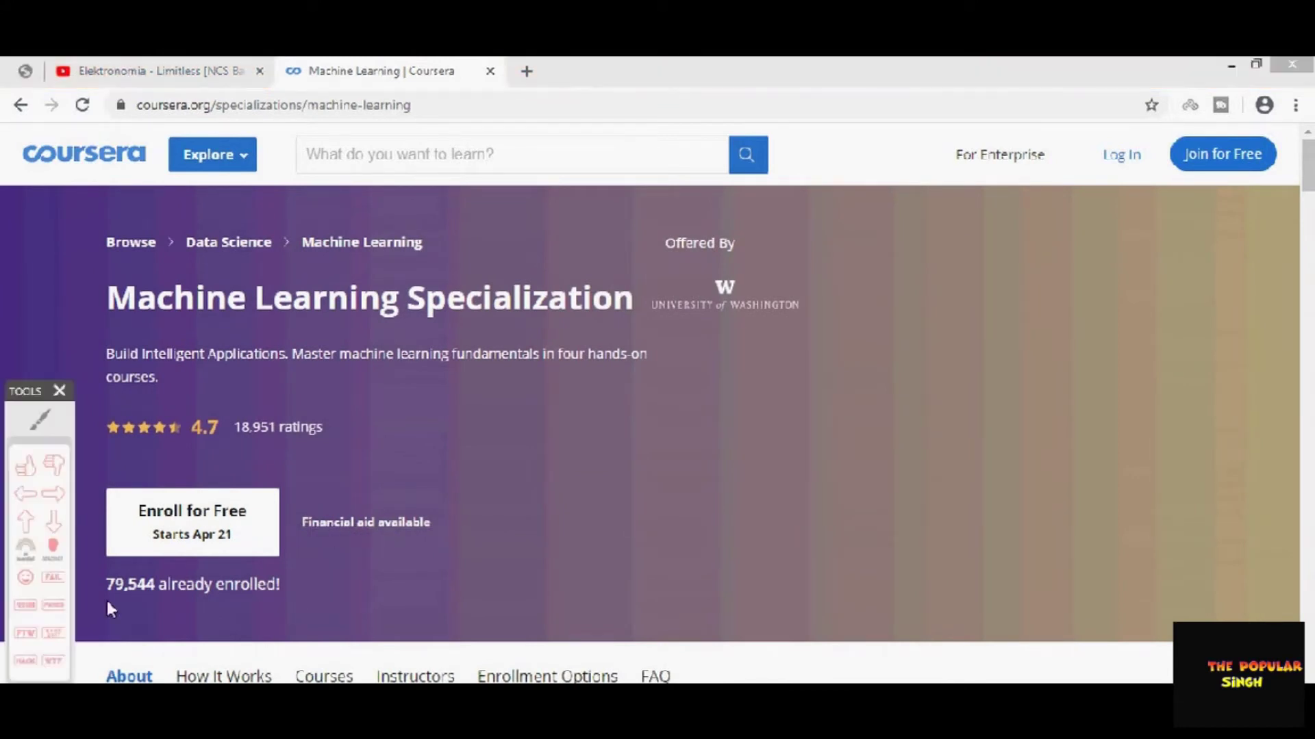
left_click(25, 495)
left_click(454, 506)
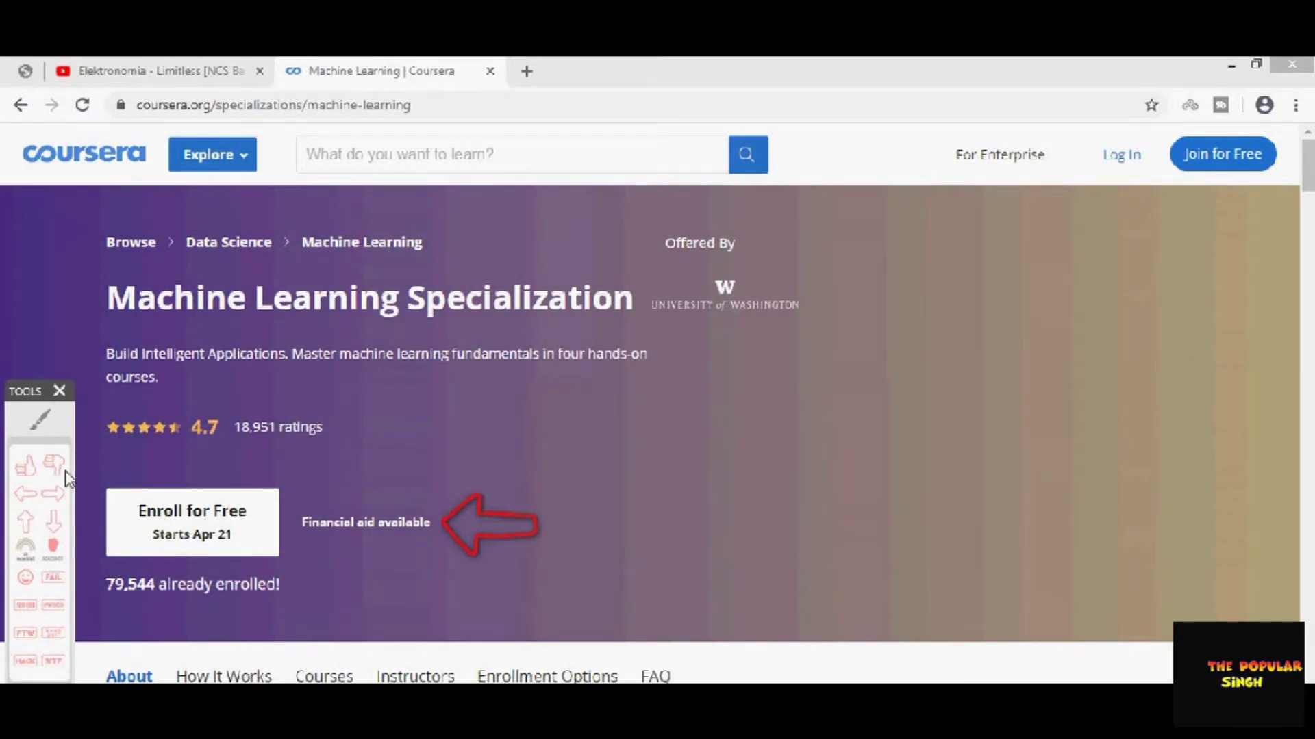
left_click(60, 391)
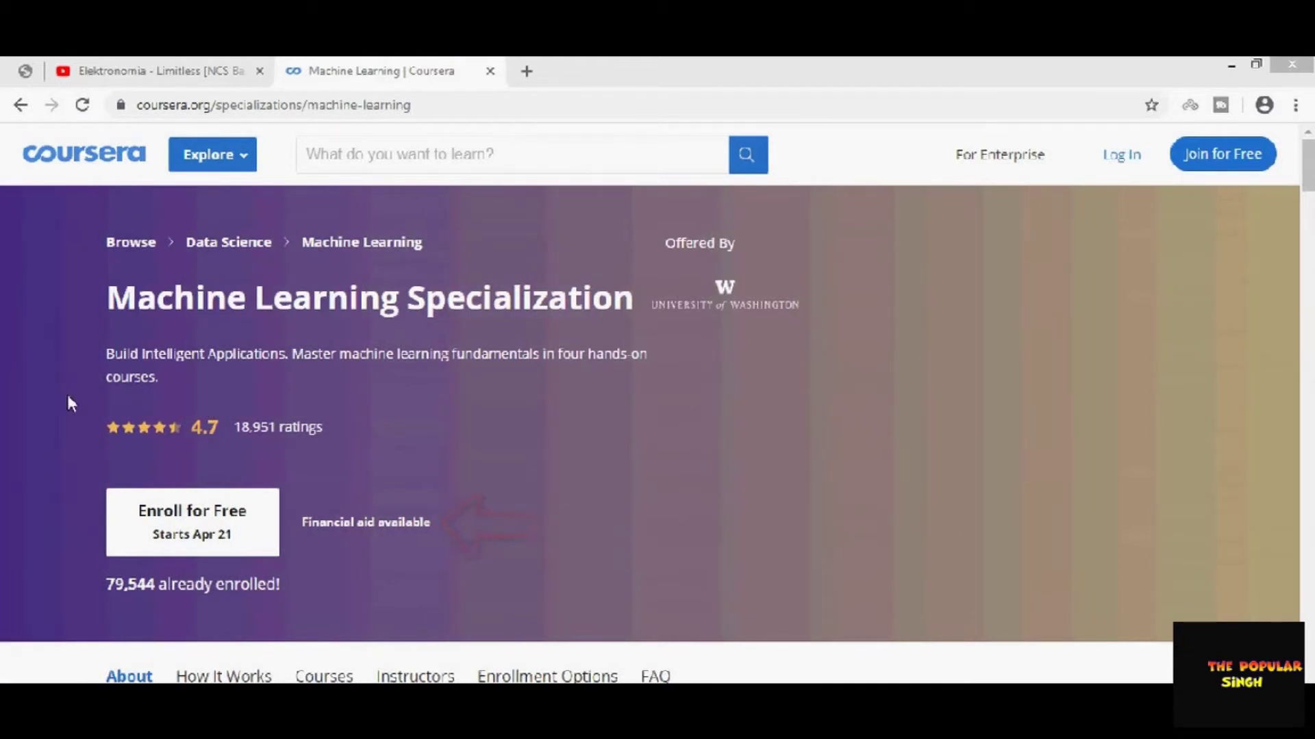
- Log in through the specialization's financial aid link and continue to the aid application for Machine Learning Foundations: A Case Study Approach
left_click(377, 526)
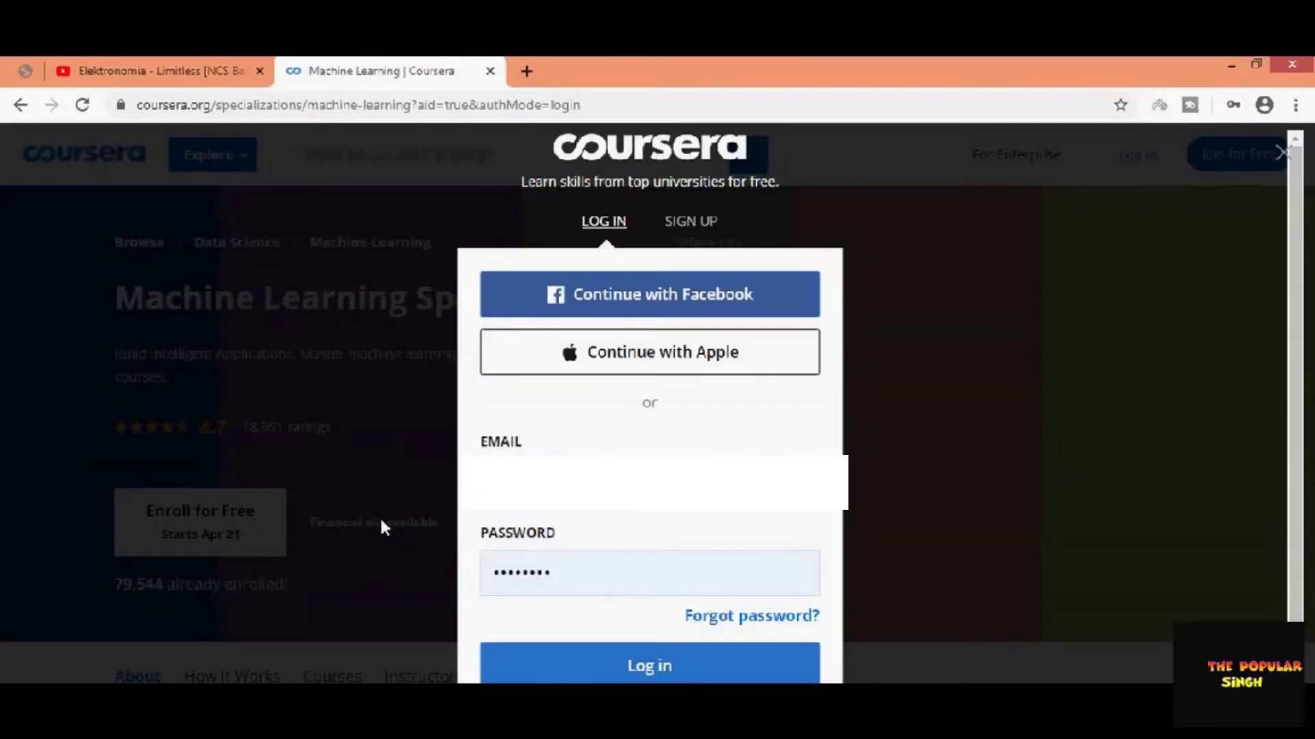
left_click(626, 674)
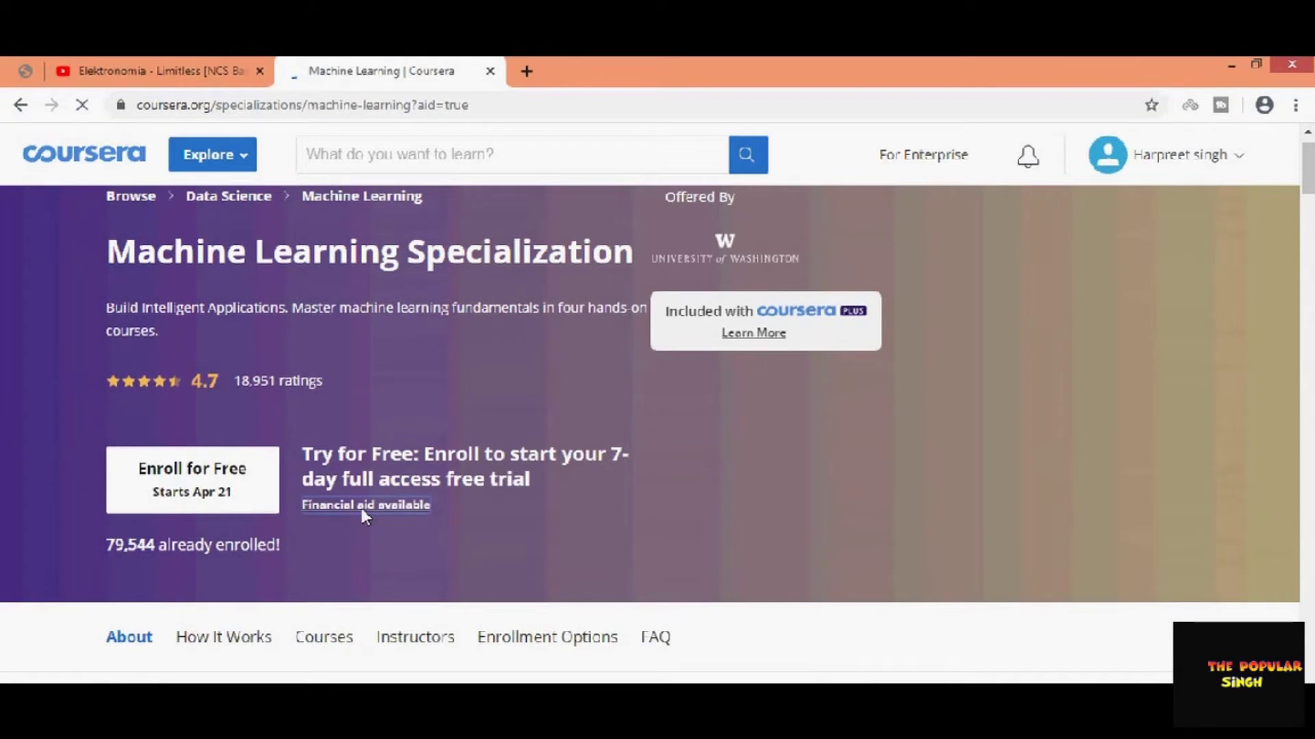
left_click(362, 510)
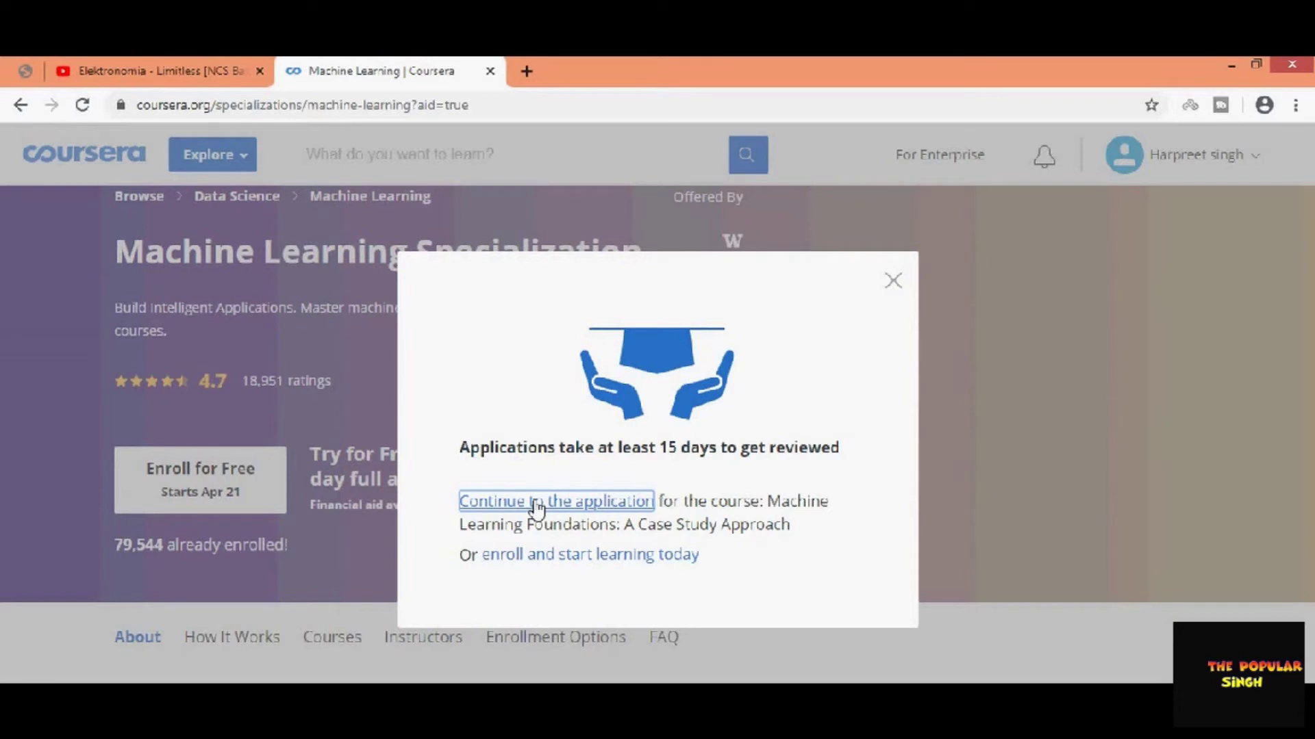
left_click(578, 507)
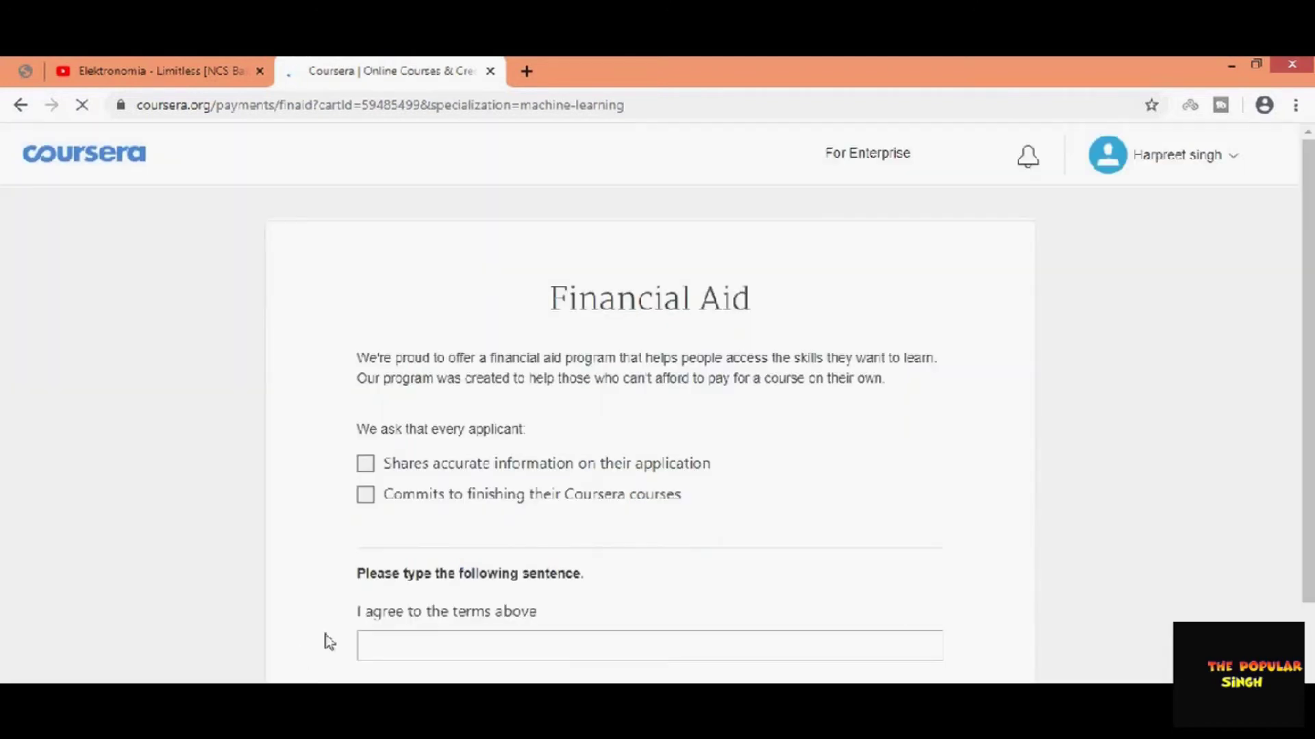
- Try to accept both applicant commitments and start entering the agreement sentence on the Financial Aid page
scroll(381, 537, "down", 3)
scroll(381, 537, "up", 3)
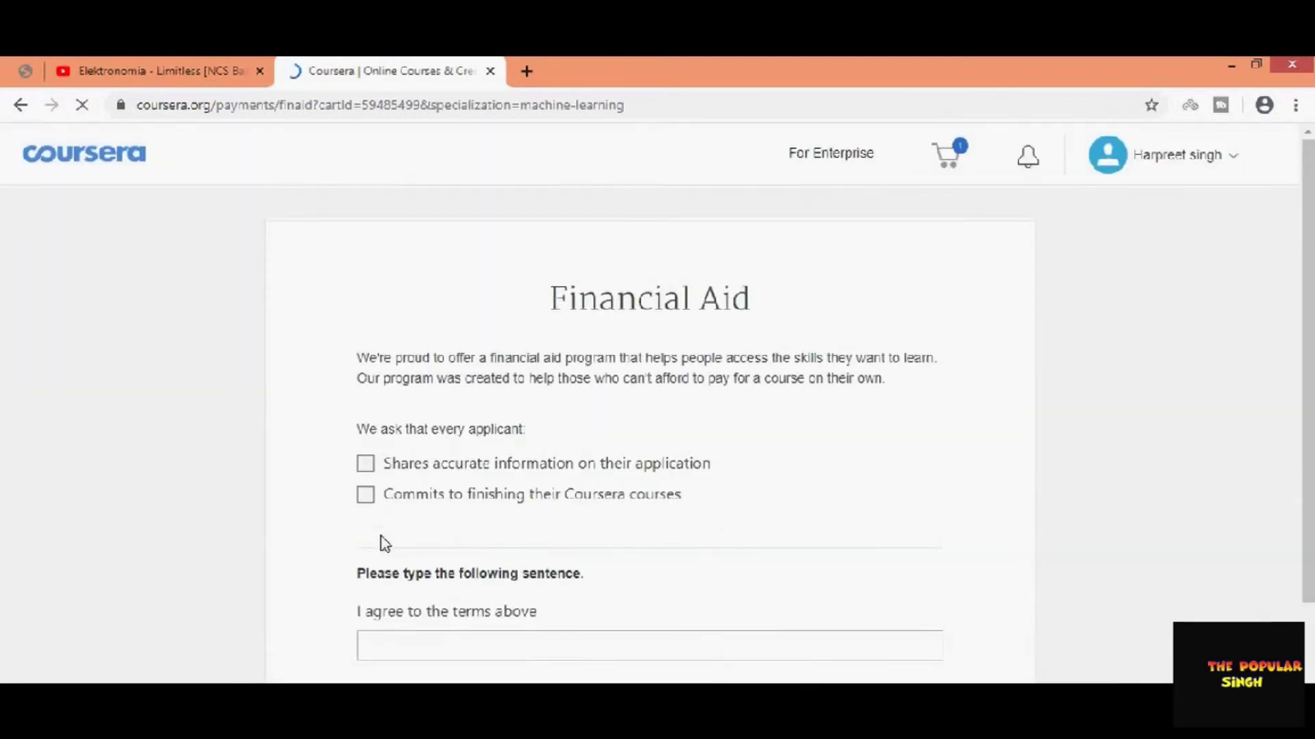
left_click(367, 484)
left_click(368, 515)
scroll(396, 523, "down", 3)
left_click(406, 480)
type("I ag")
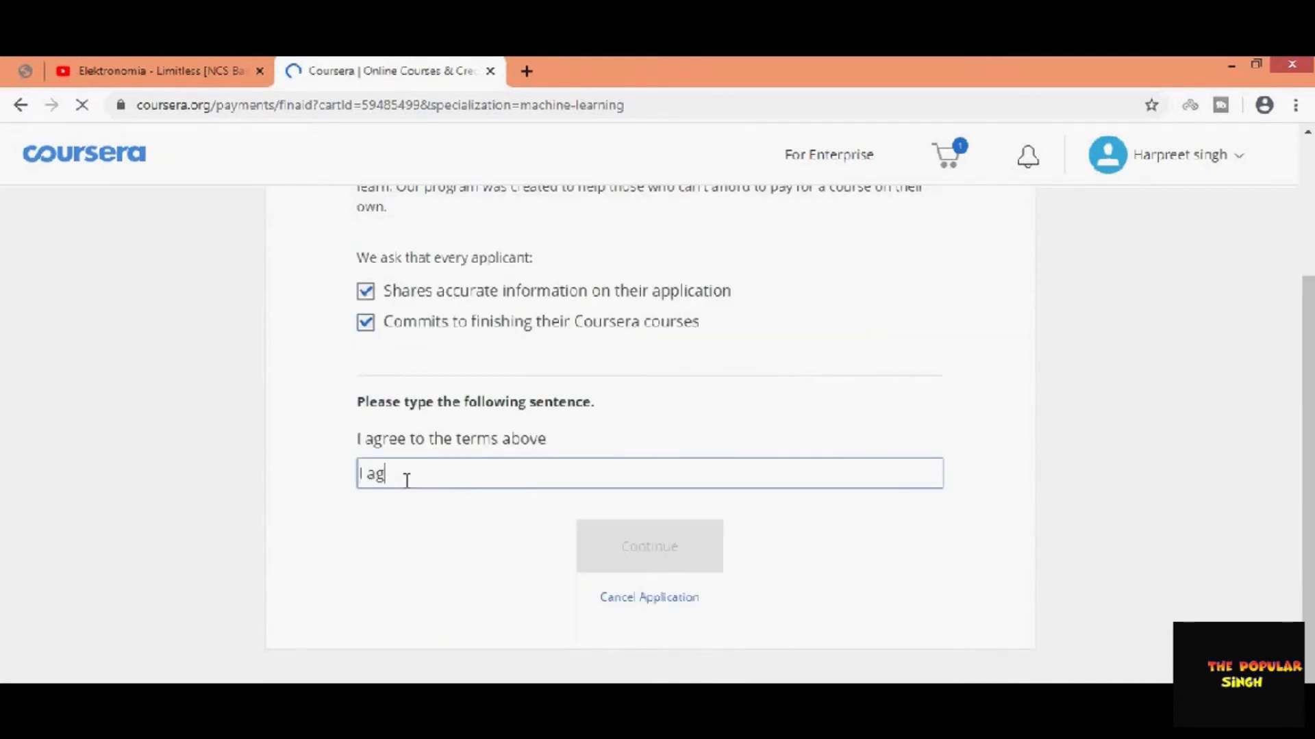
type("ree t")
- Enter "I agree to the terms above", accept both applicant commitments and continue to the application form
left_click(417, 456)
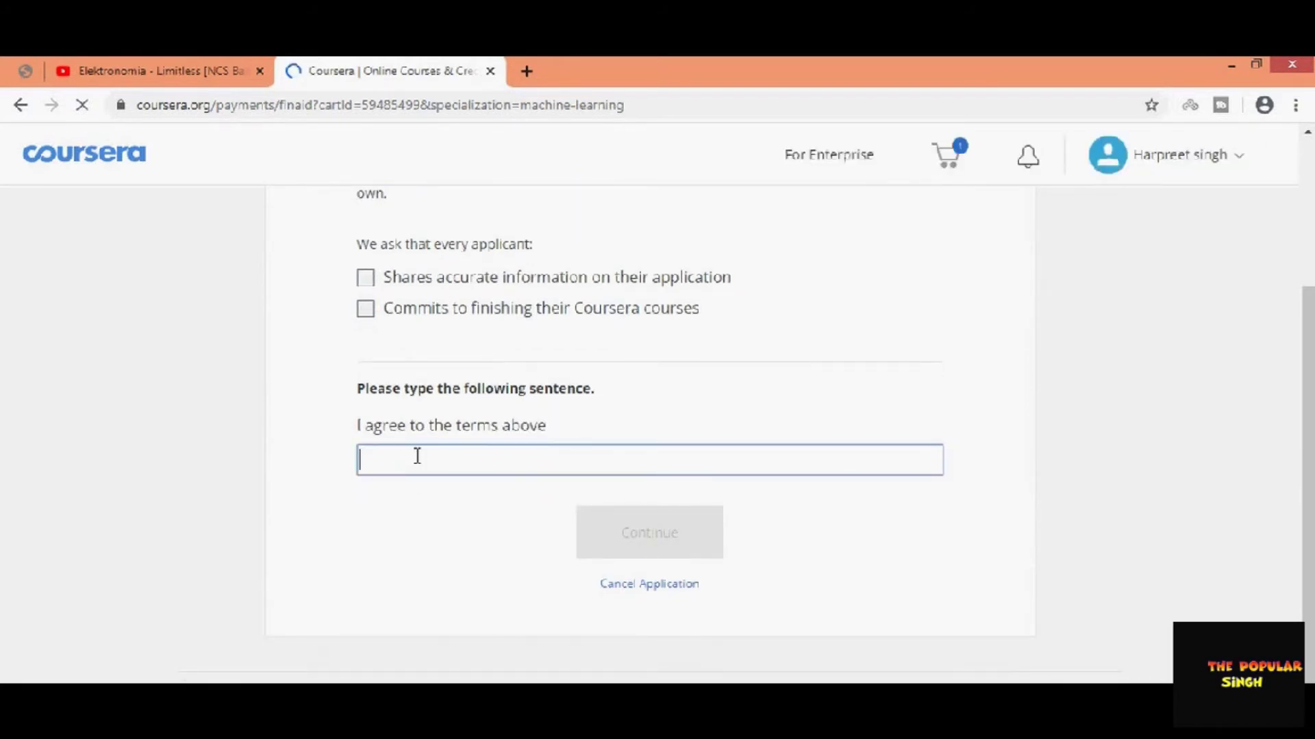
type("i agree to the terms above")
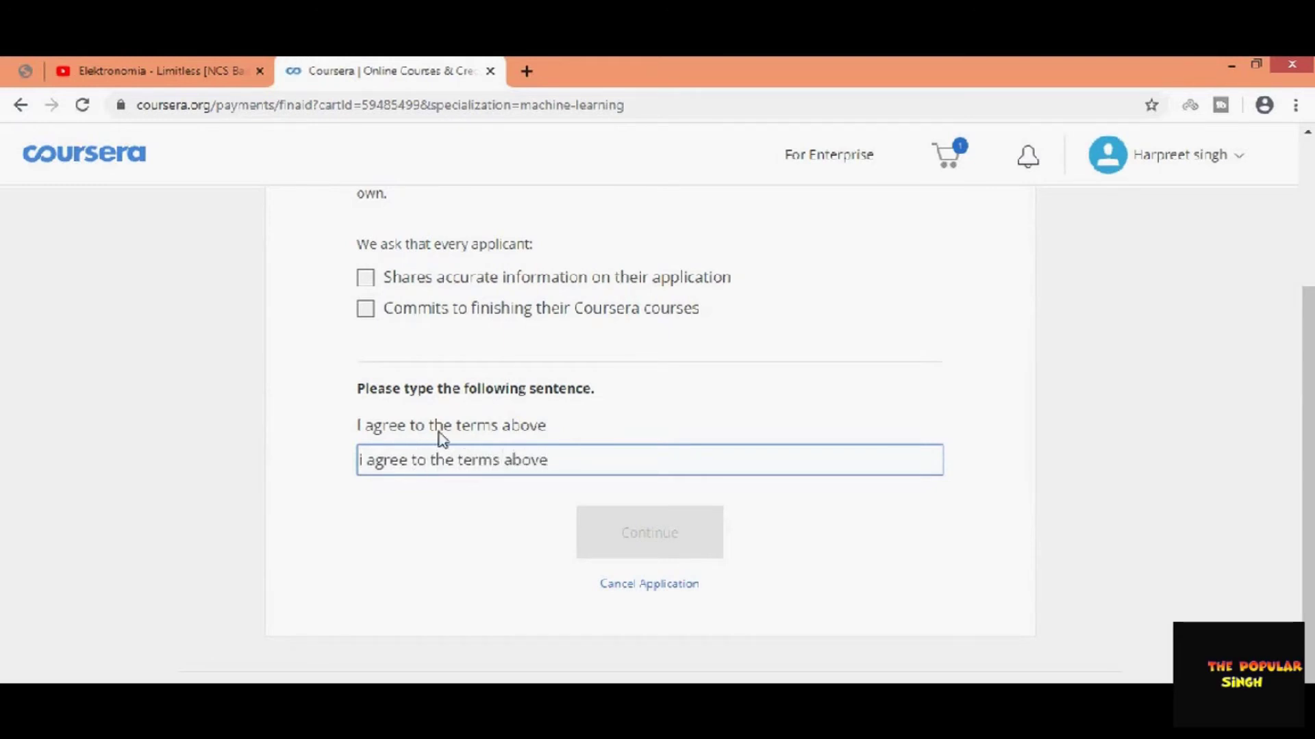
left_click(364, 460)
key("BackSpace")
type("I")
left_click(441, 562)
left_click(365, 277)
left_click(366, 308)
left_click(629, 538)
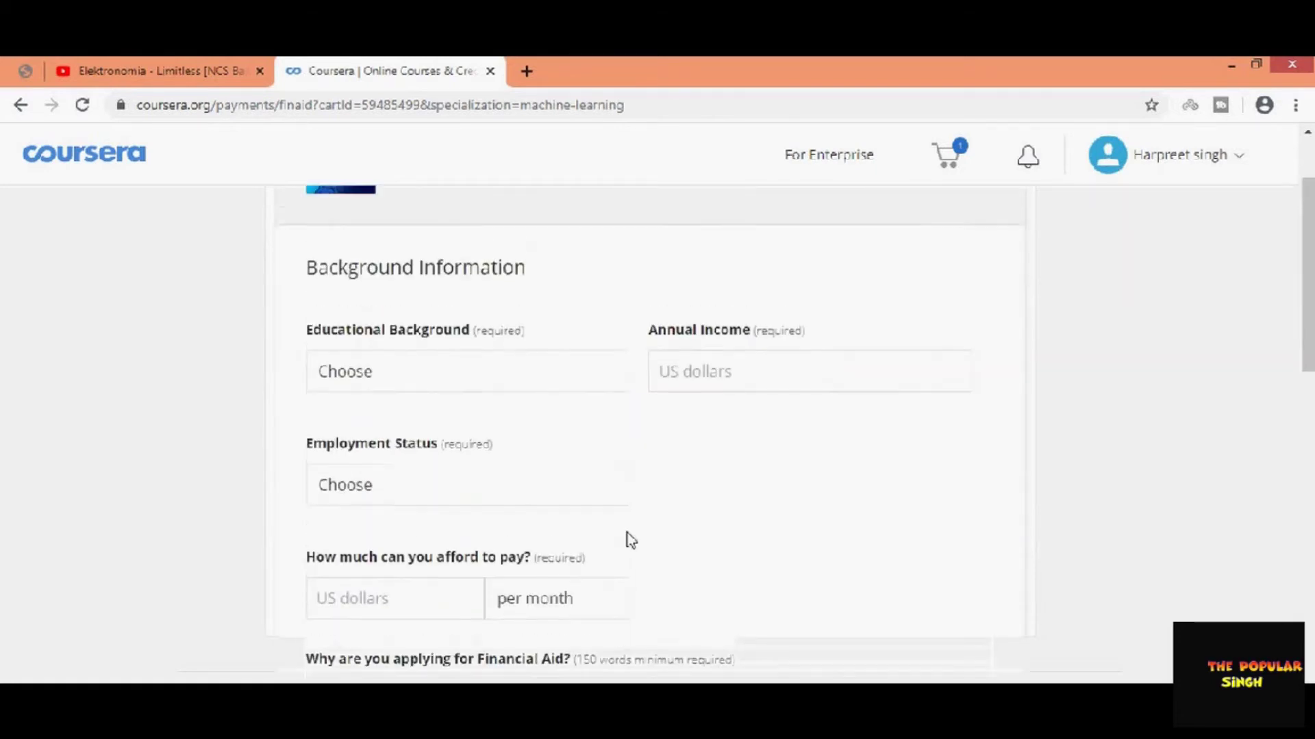
- Examine the Background Information fields: educational background choices, annual income, employment status and the amount affordable per month
scroll(629, 541, "down", 3)
scroll(629, 541, "up", 3)
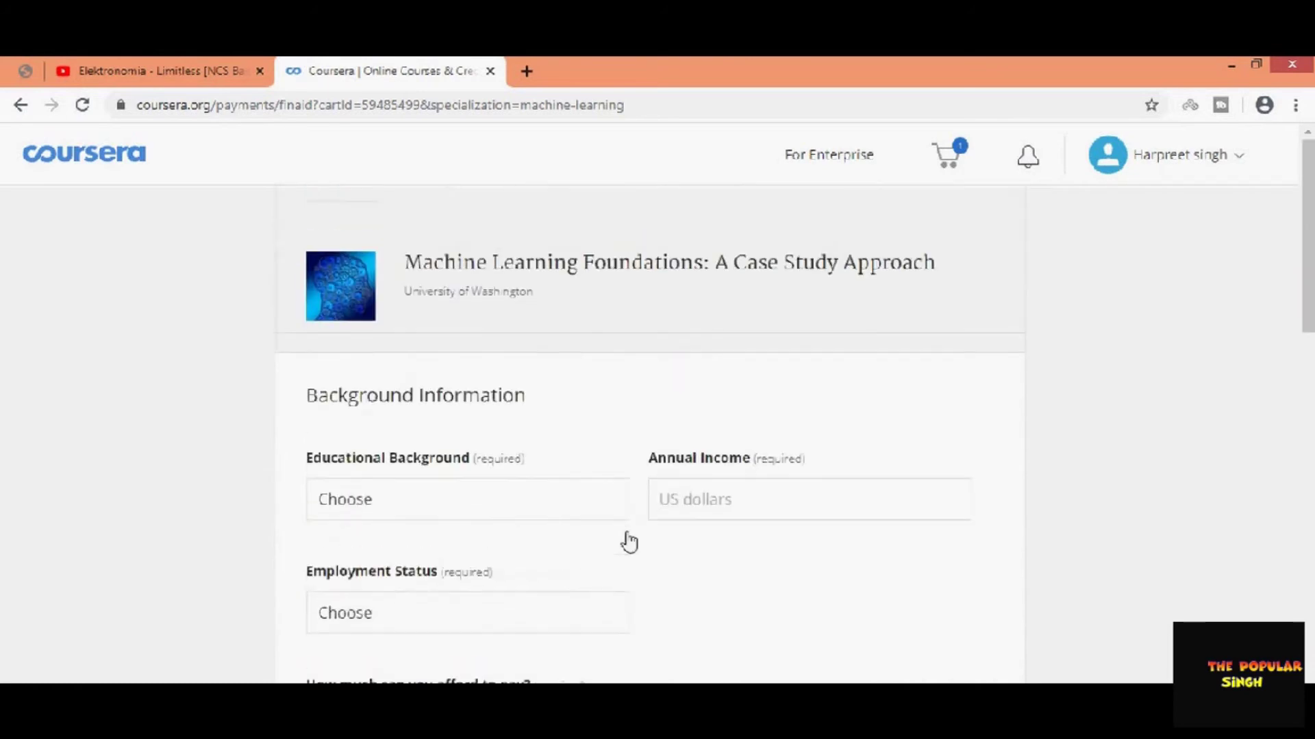
scroll(628, 541, "down", 2)
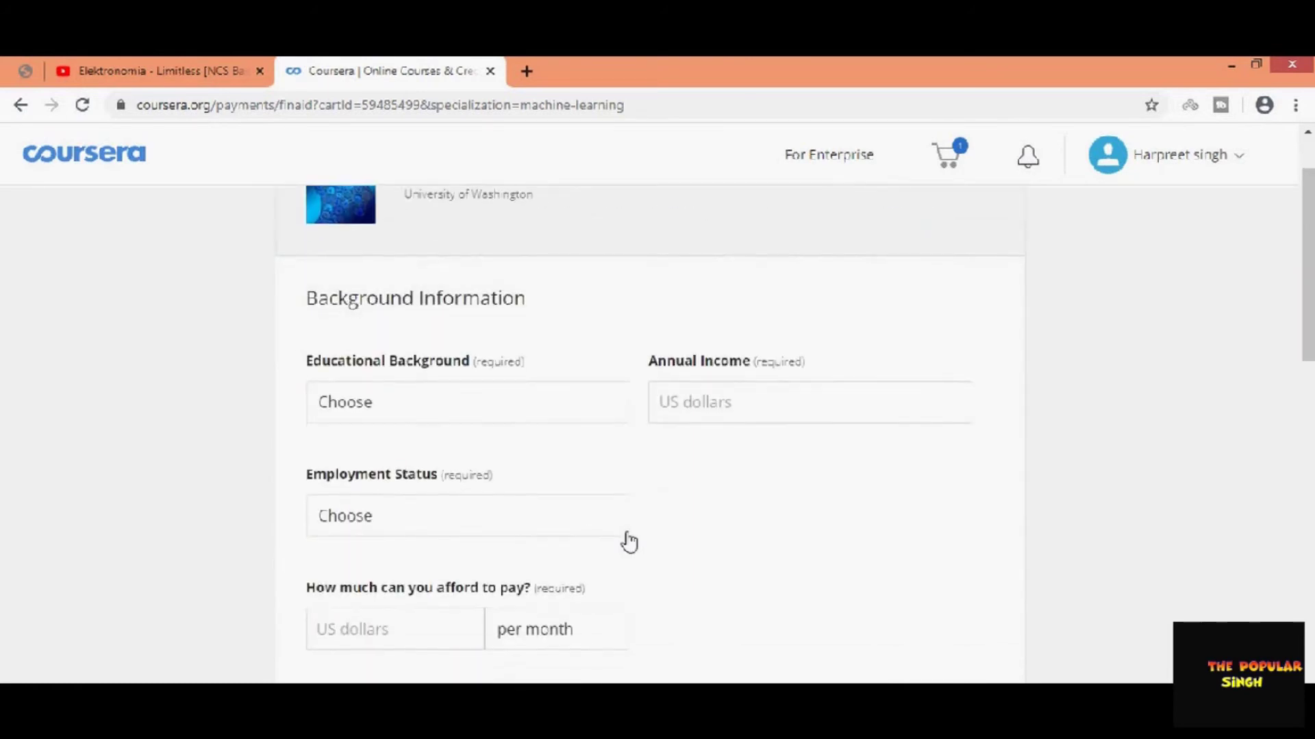
scroll(625, 540, "down", 2)
left_click(434, 315)
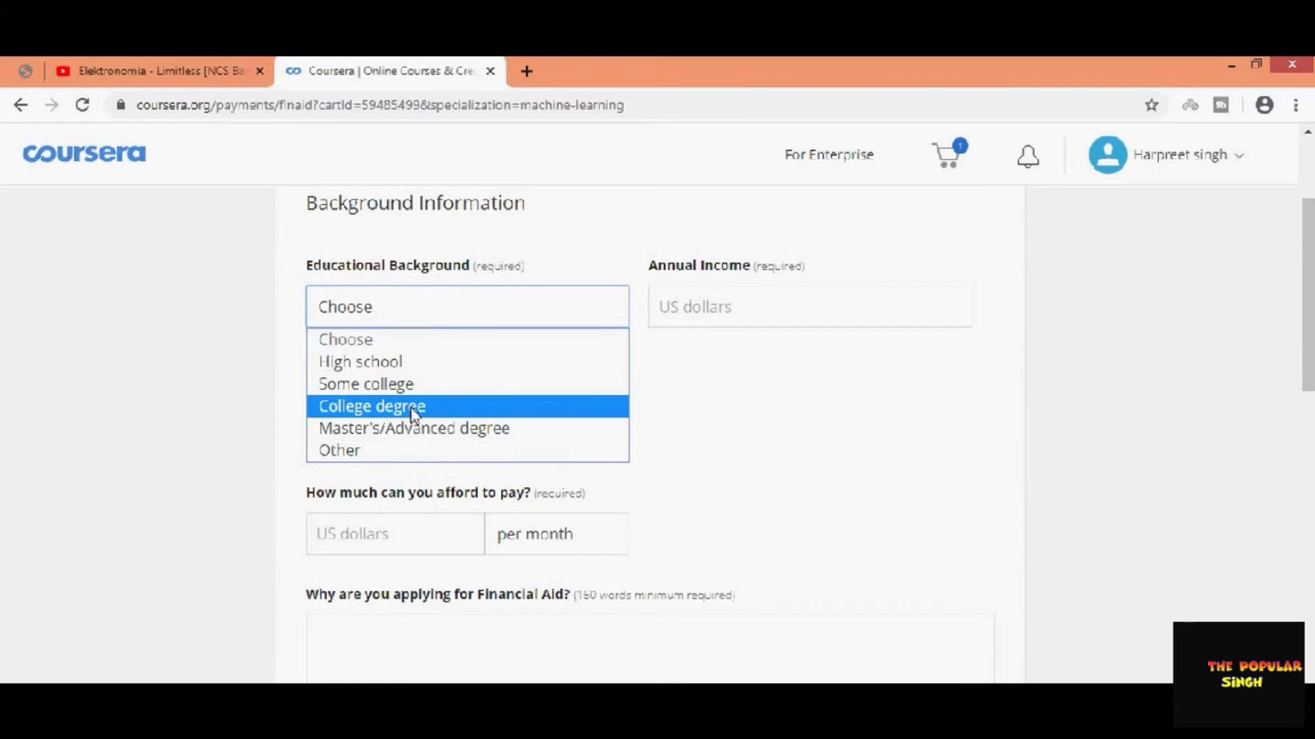
left_click(707, 431)
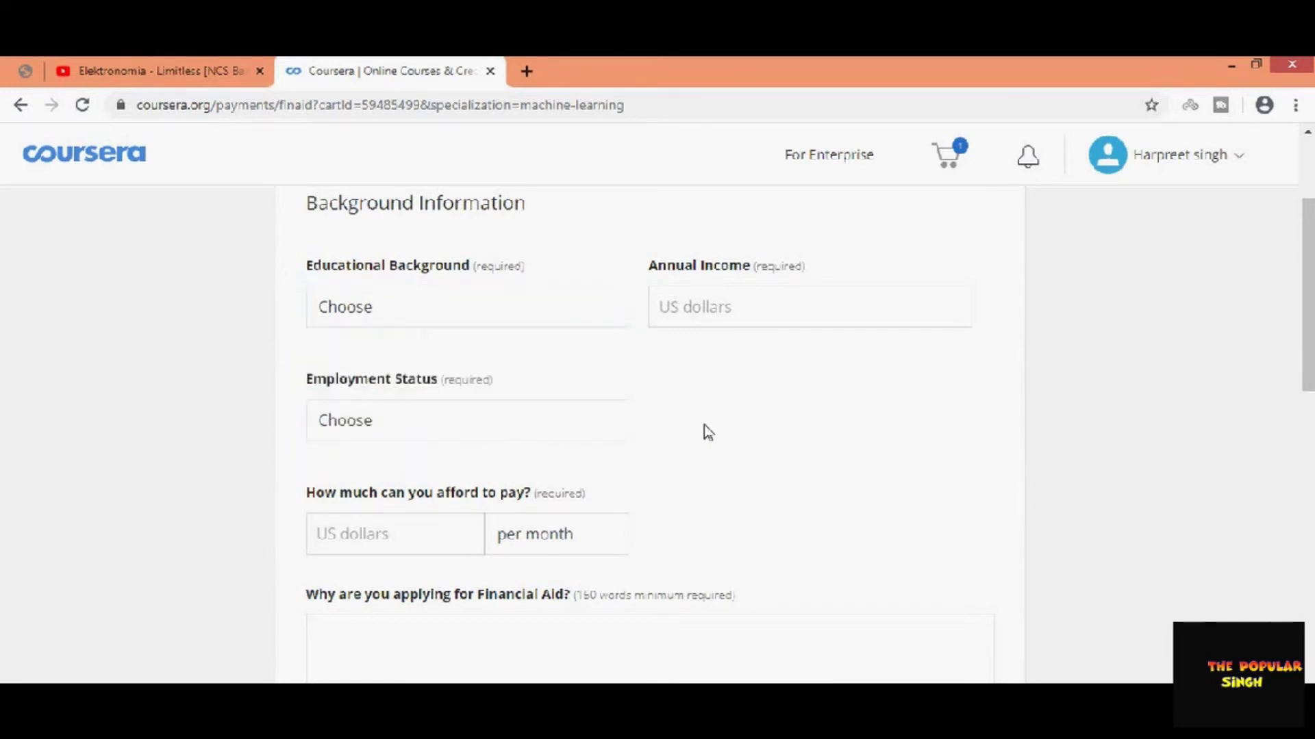
left_click(703, 306)
left_click(725, 364)
scroll(678, 397, "down", 3)
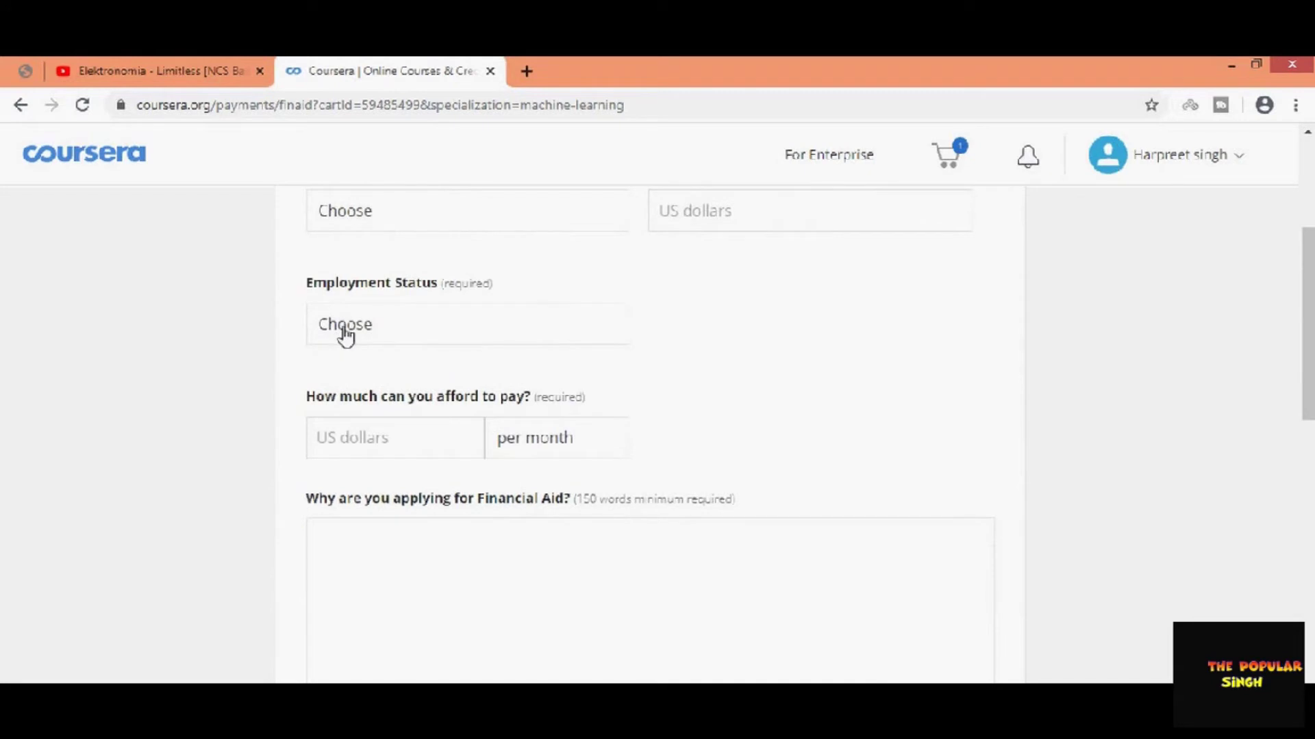
scroll(356, 337, "down", 3)
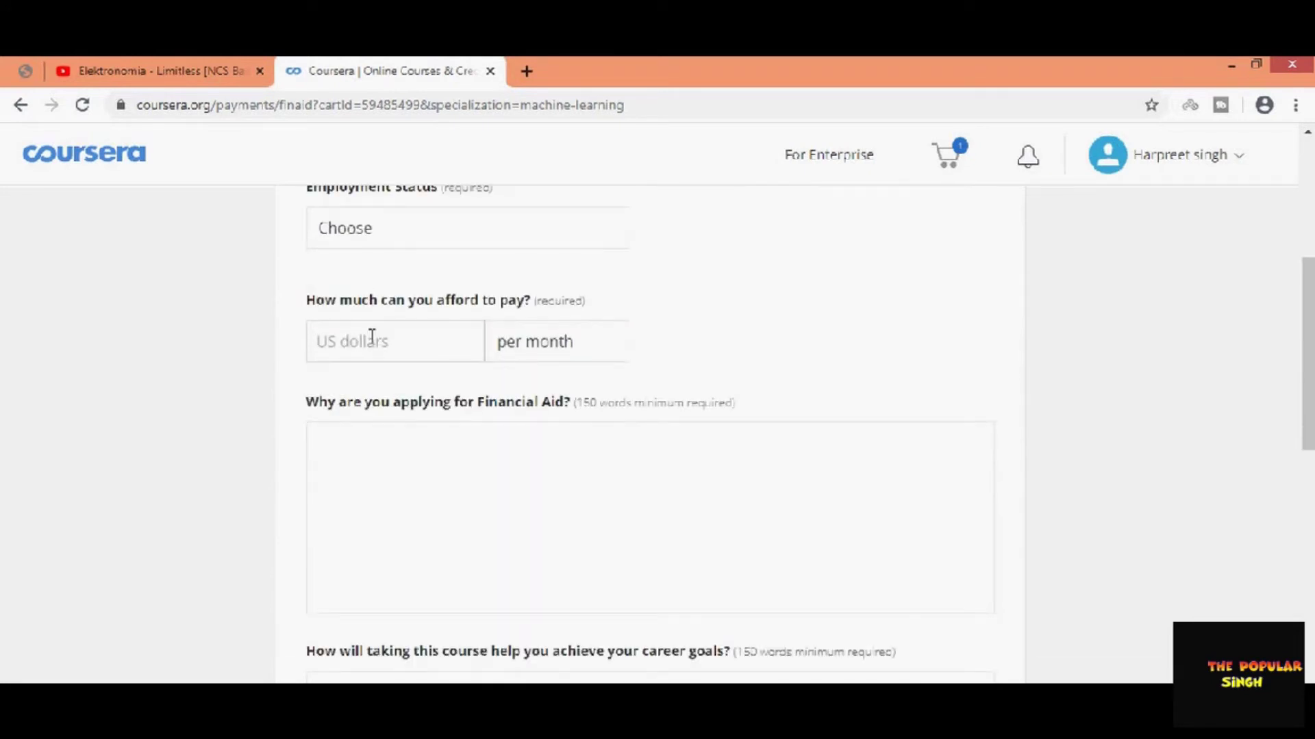
left_click(372, 337)
left_click(877, 323)
left_click(392, 341)
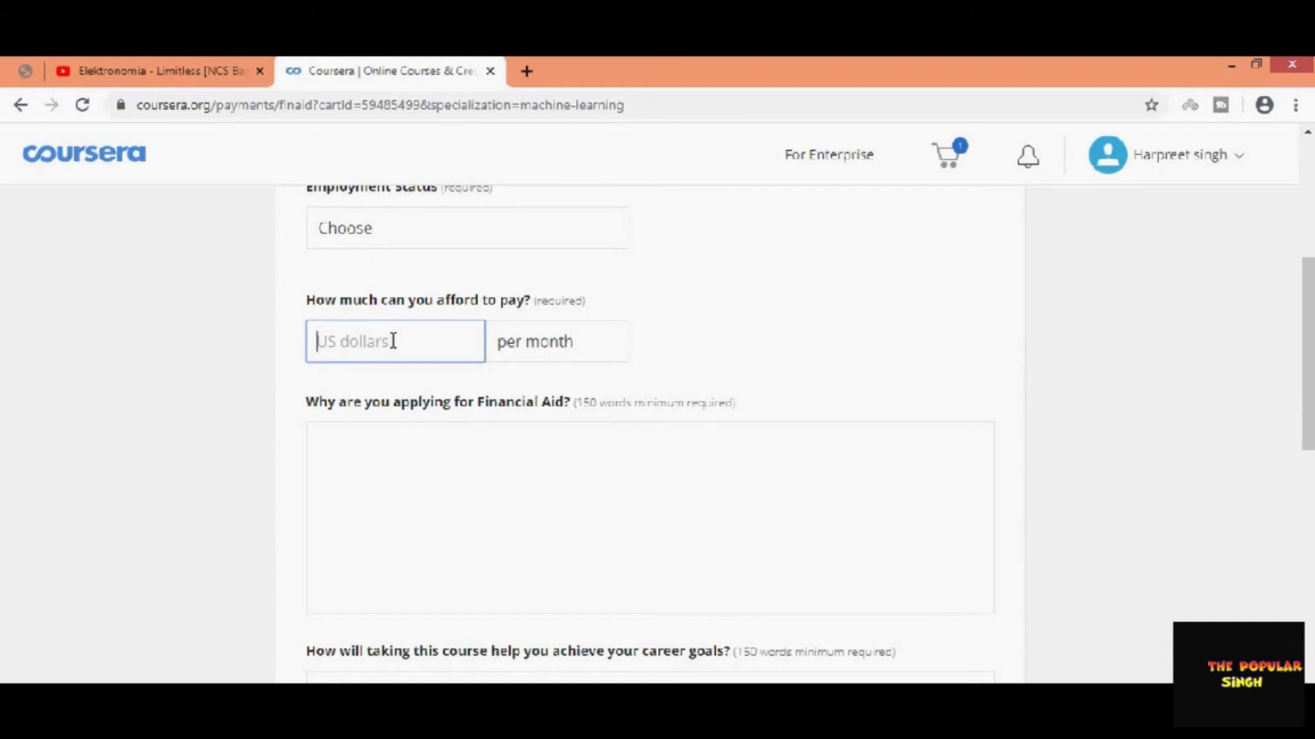
- Examine the questions on why financial aid is needed and how the course helps career goals, including their word minimums
scroll(302, 322, "down", 3)
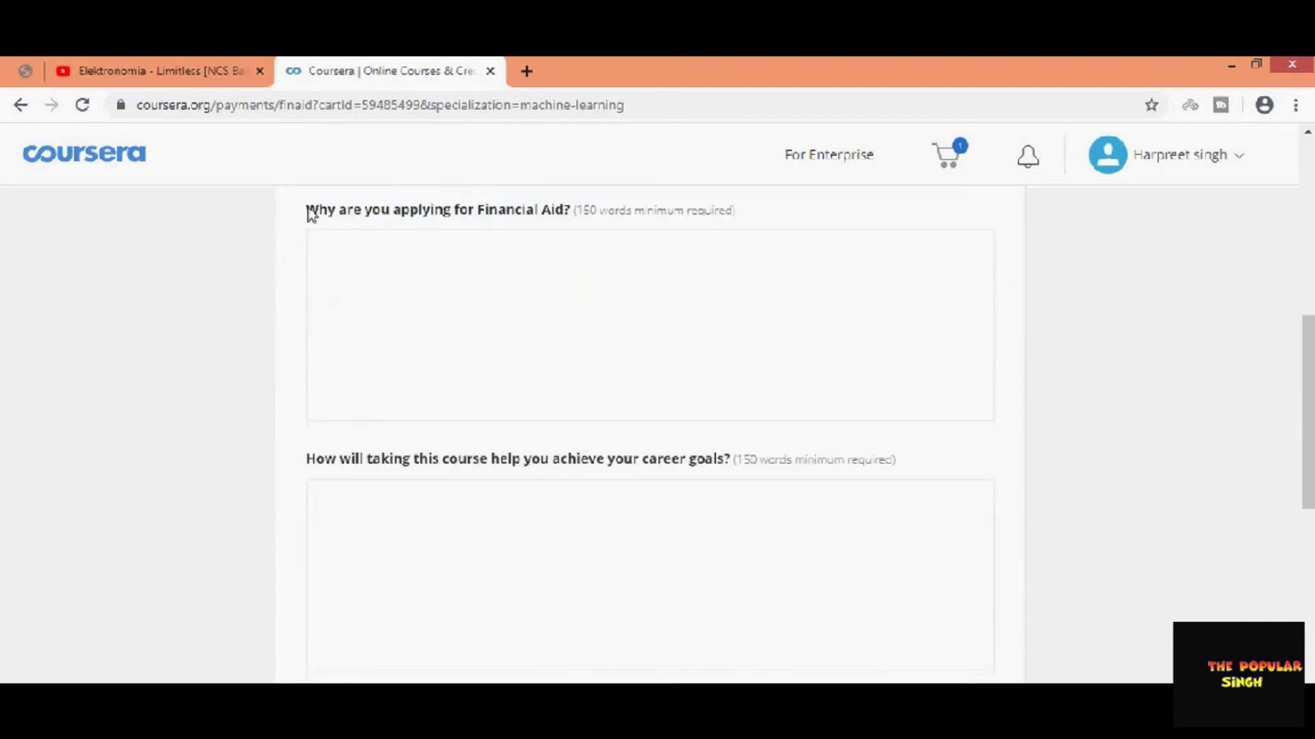
left_click_drag(306, 214, 574, 213)
left_click(518, 265)
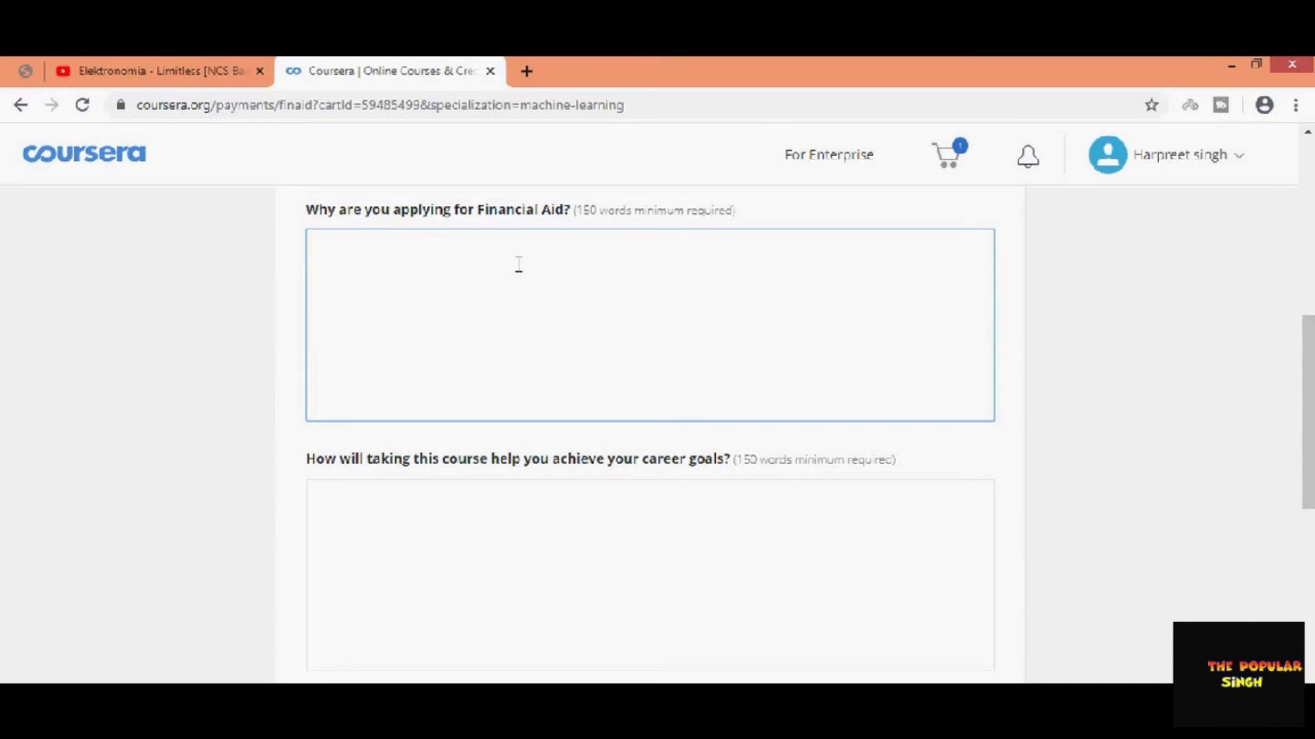
scroll(534, 267, "up", 1)
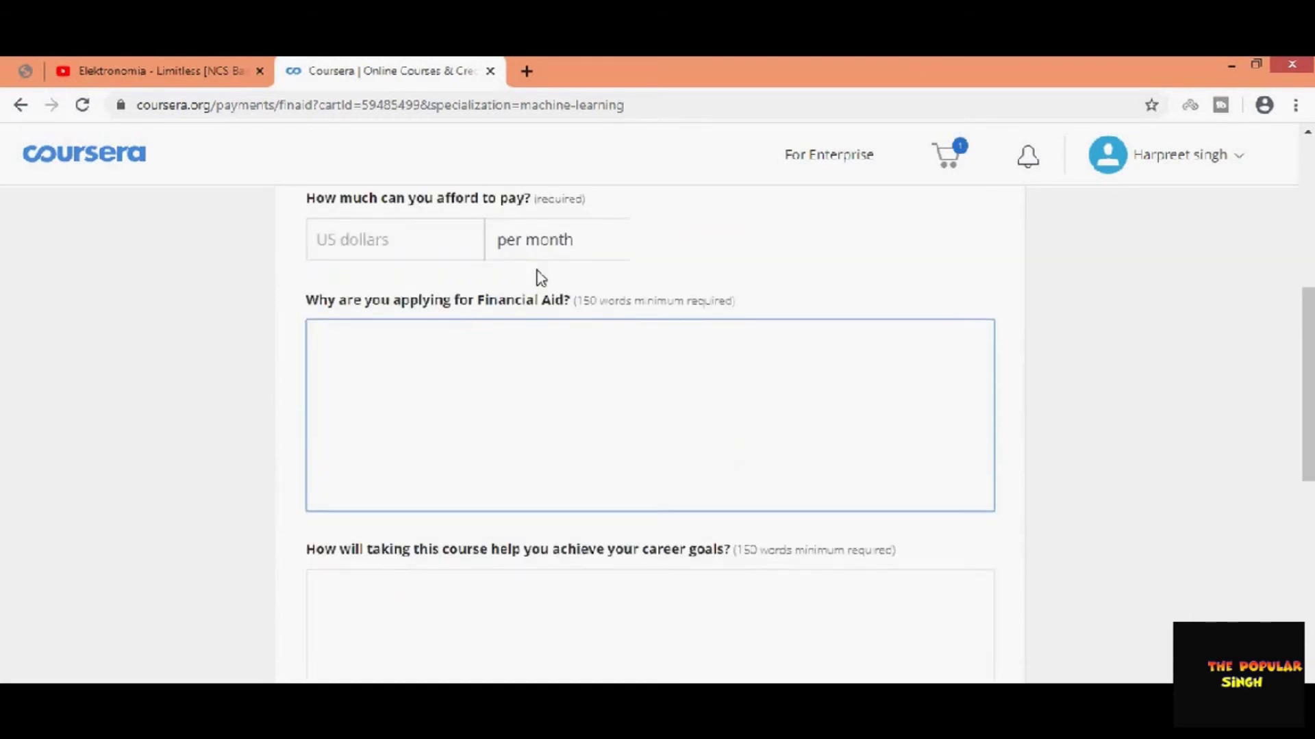
scroll(537, 279, "down", 1)
scroll(361, 479, "down", 1)
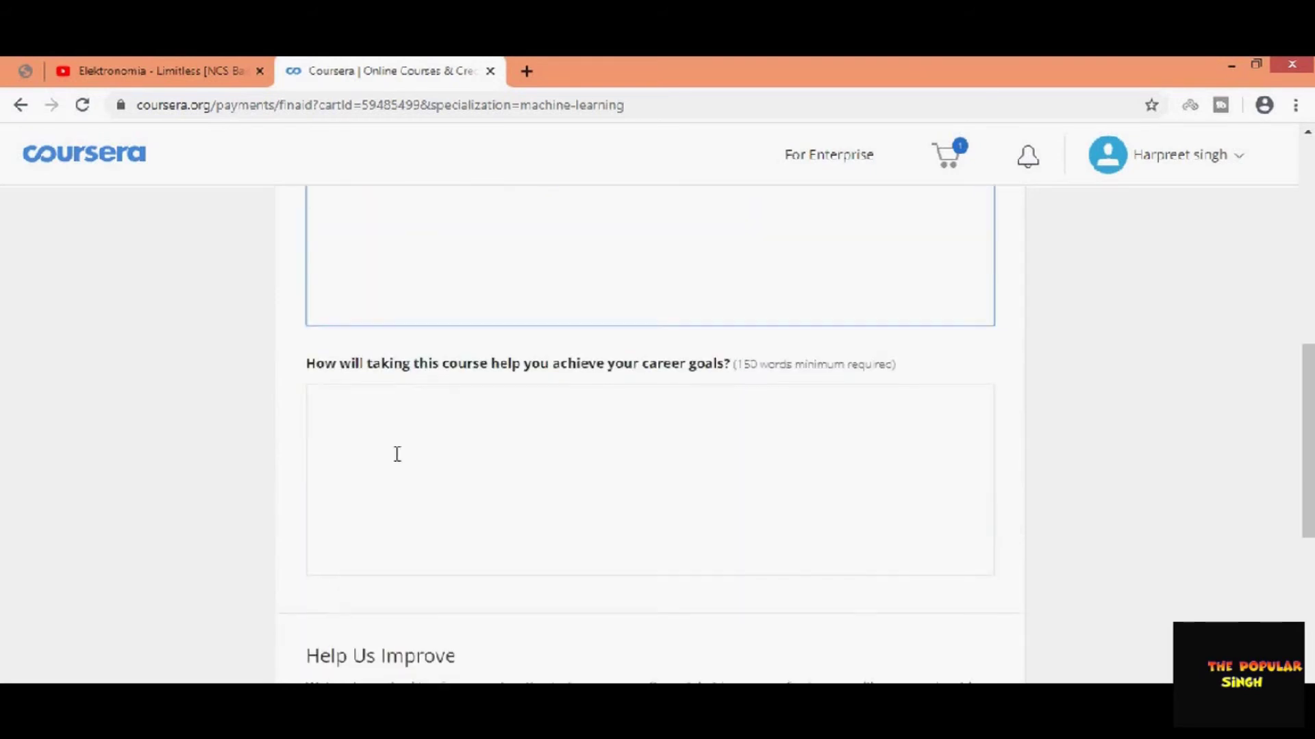
scroll(466, 425, "up", 2)
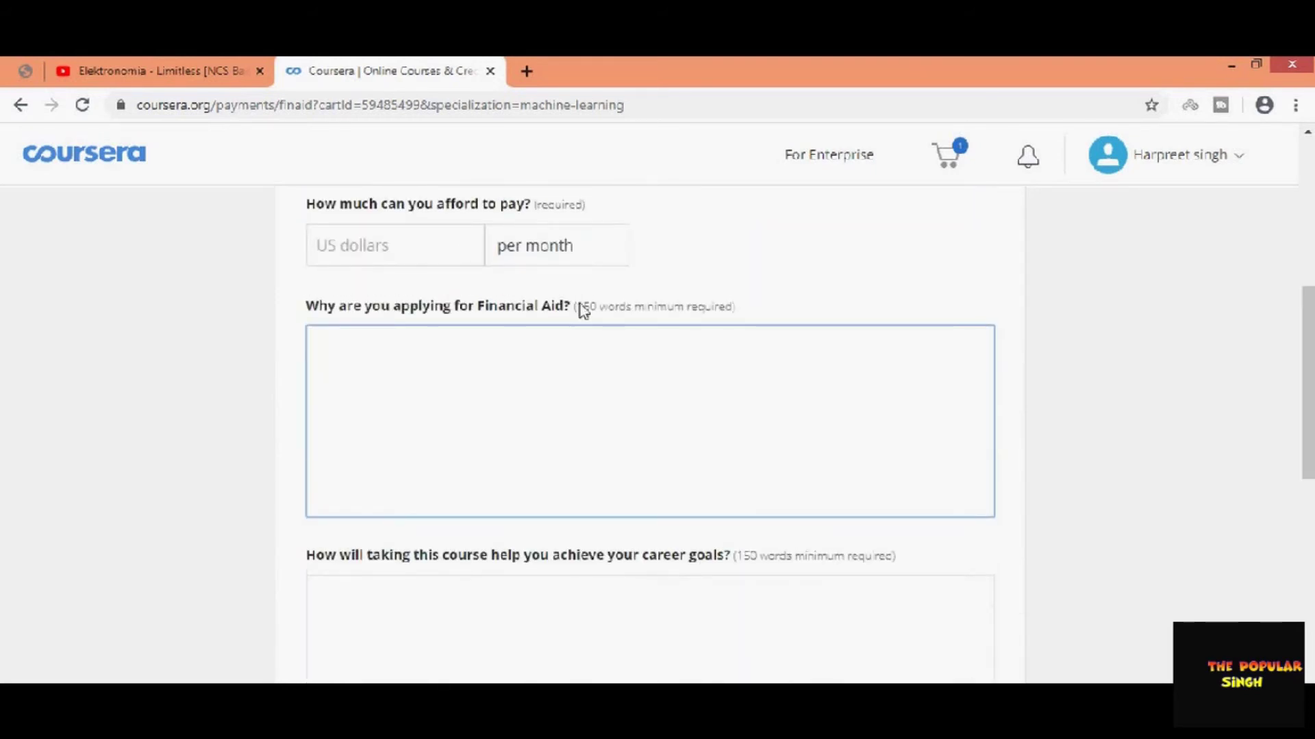
scroll(528, 384, "down", 1)
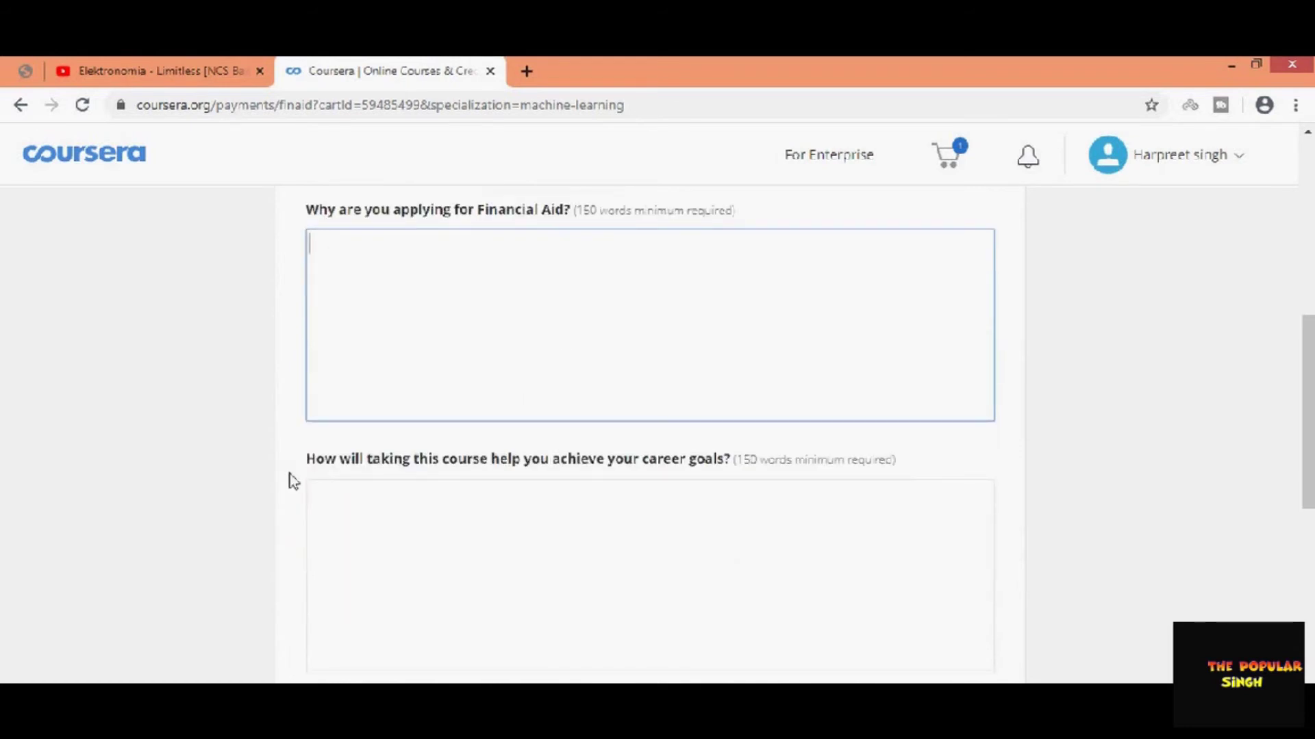
left_click_drag(308, 461, 472, 466)
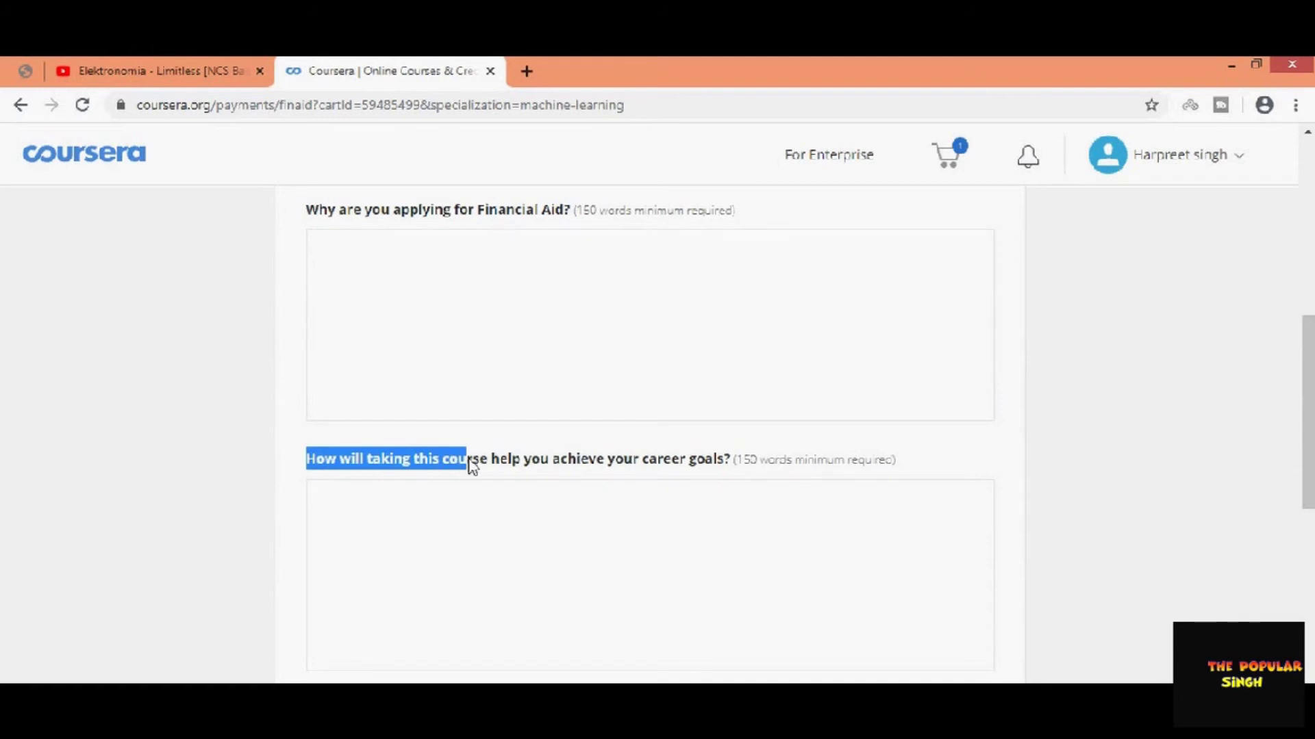
left_click(301, 471)
left_click_drag(312, 460, 728, 473)
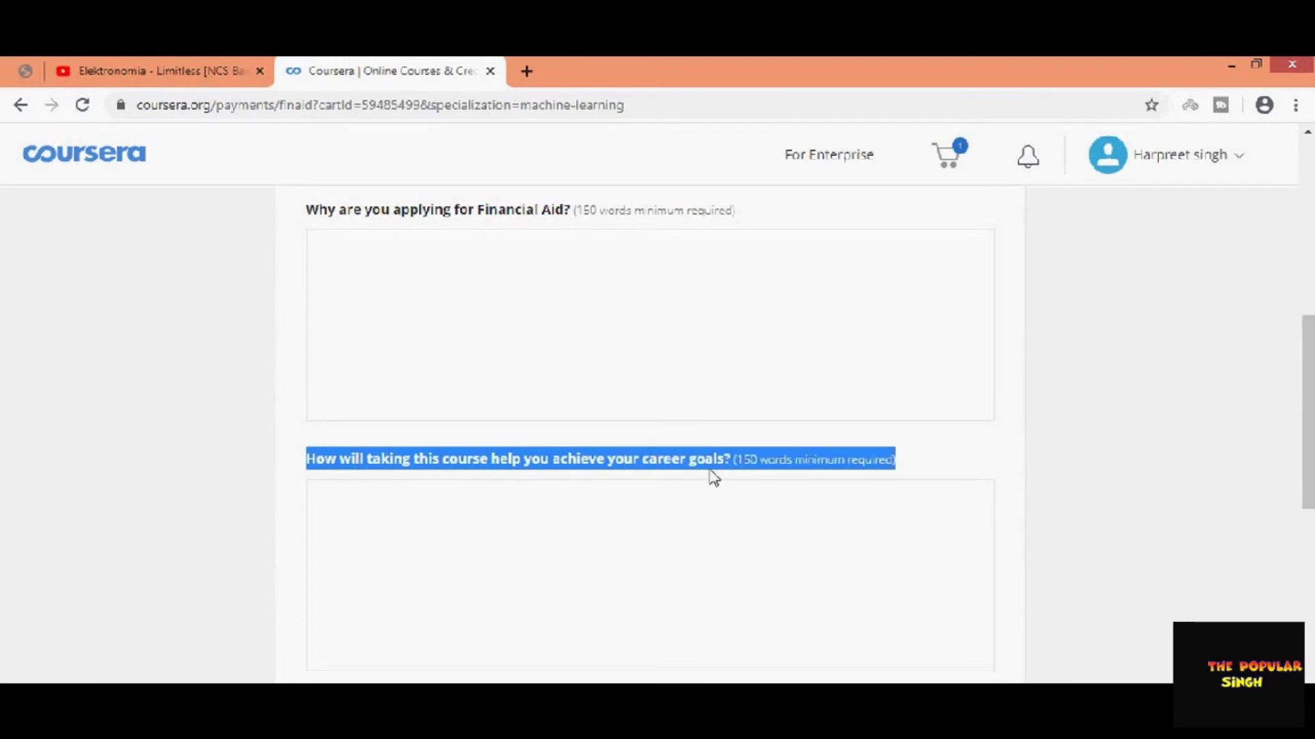
left_click(750, 462)
scroll(739, 480, "down", 1)
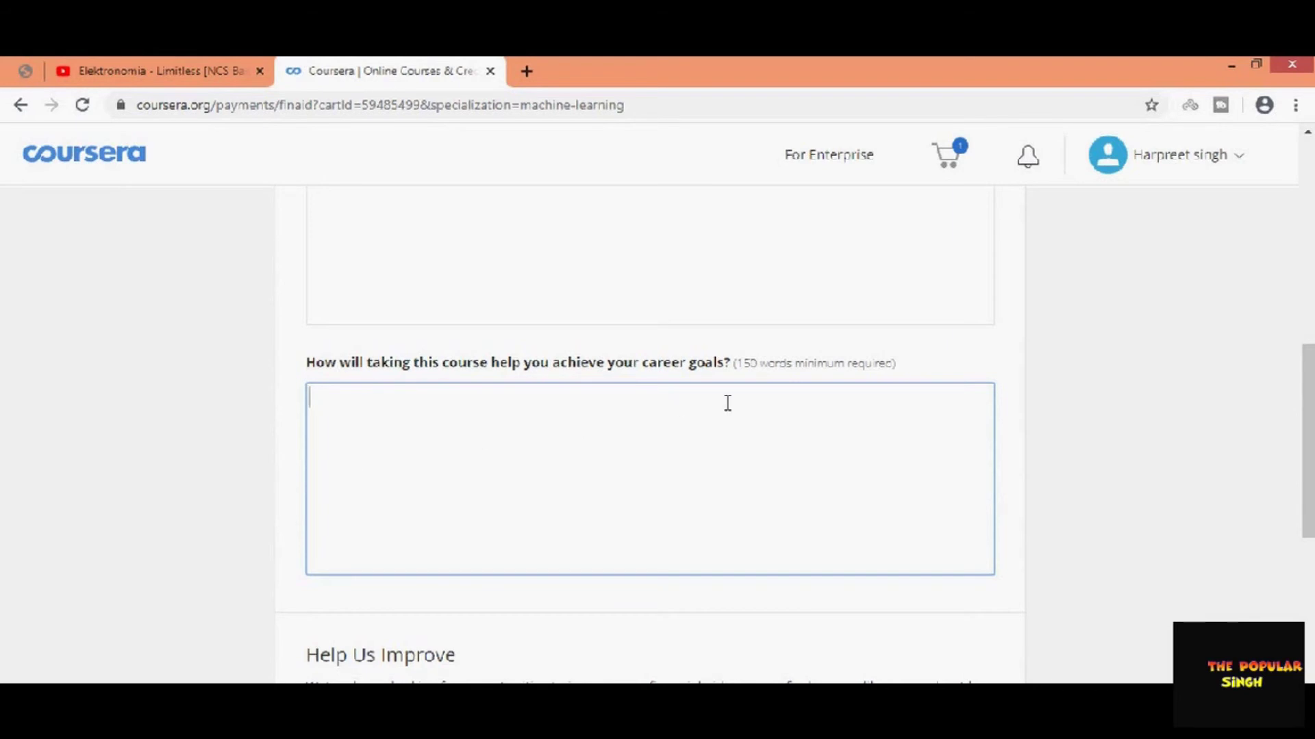
left_click_drag(736, 367, 892, 379)
- Examine the Help Us Improve section's low-interest loan question, its explanation field and the application's submission option
scroll(448, 492, "down", 6)
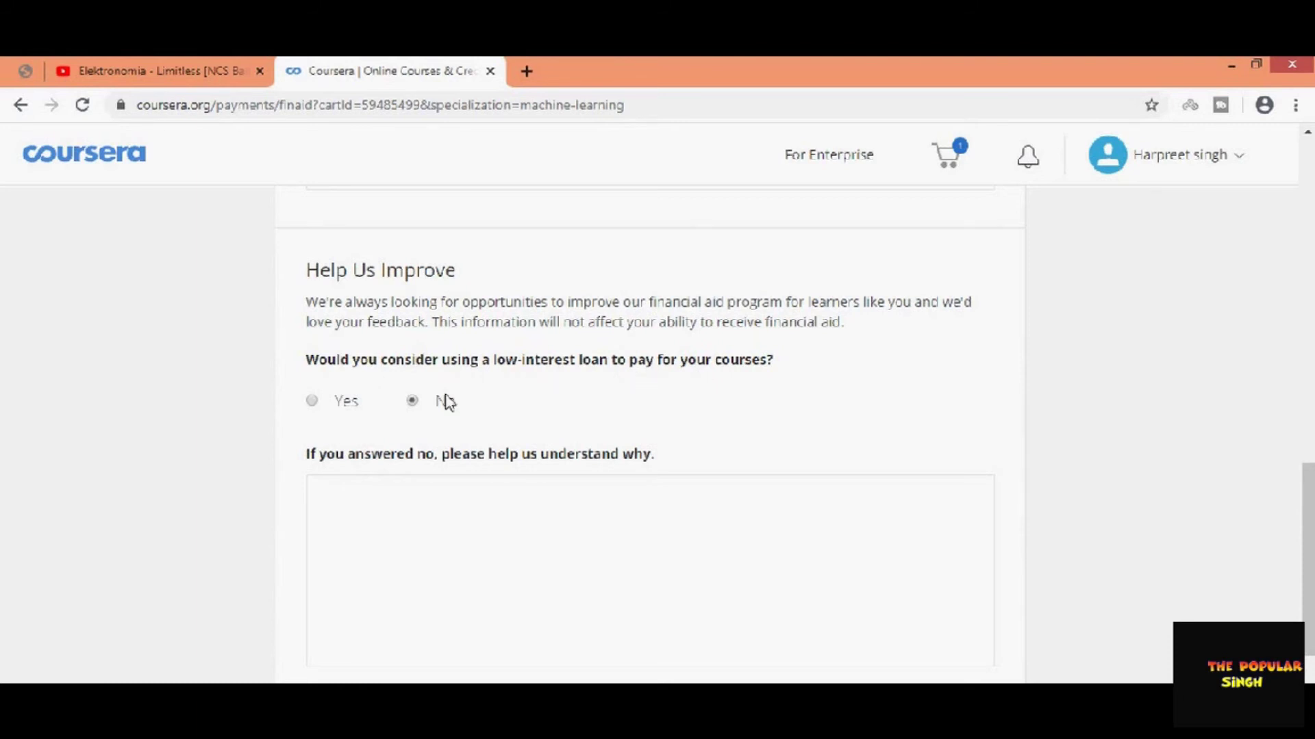
scroll(466, 409, "down", 2)
left_click(409, 417)
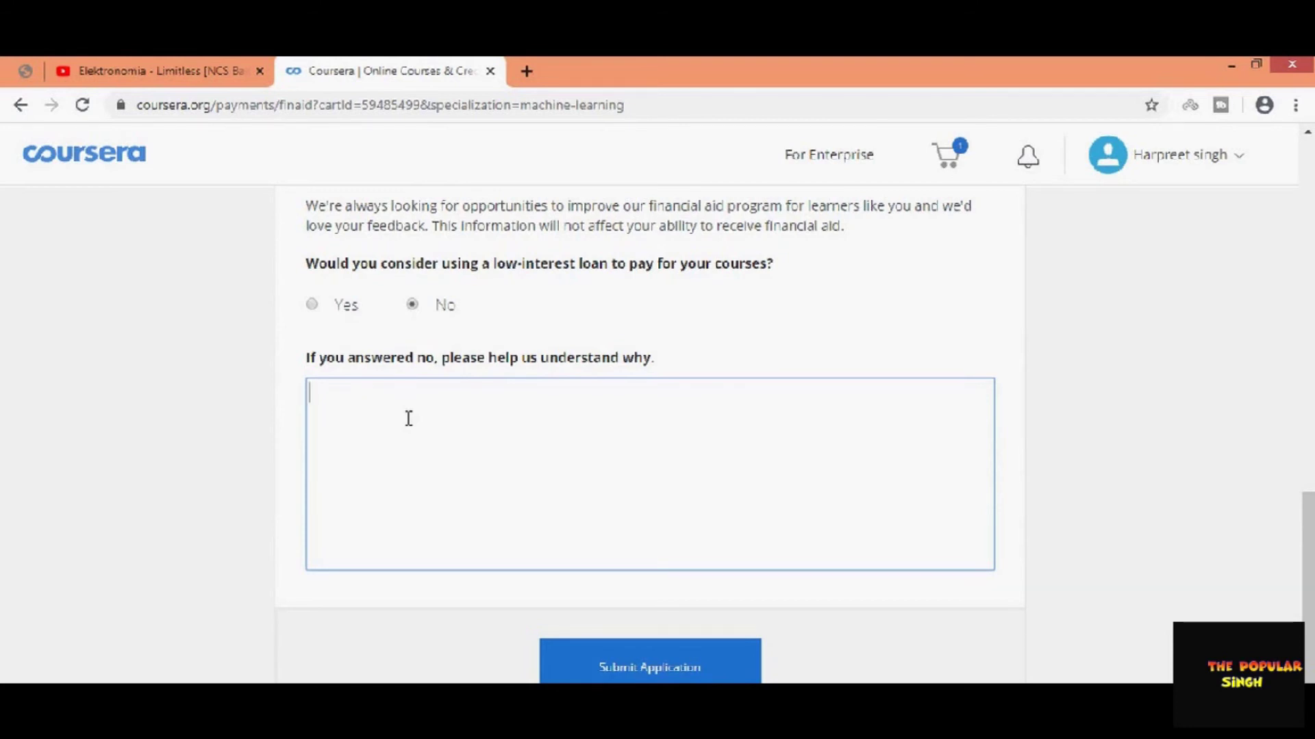
scroll(335, 405, "down", 3)
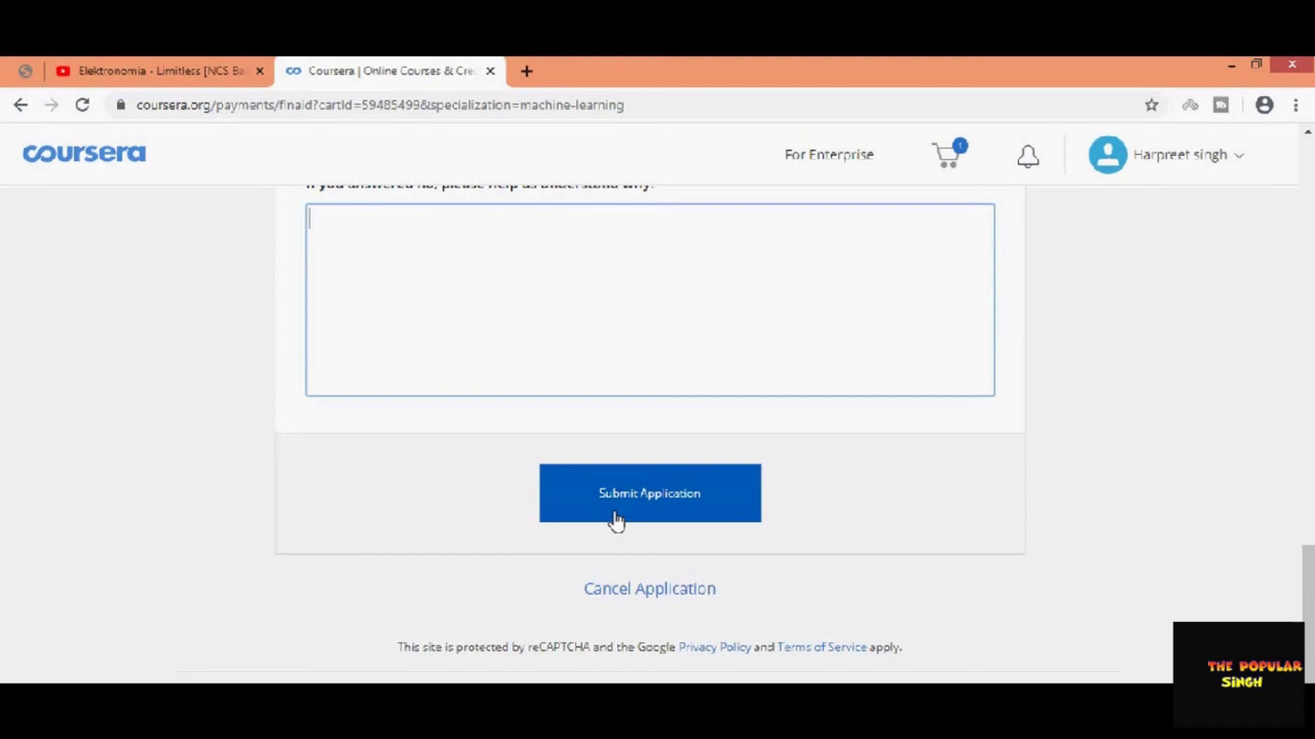
- Look back over the application up to Background Information and return to the Machine Learning specialization page
scroll(615, 522, "up", 4)
scroll(615, 521, "up", 3)
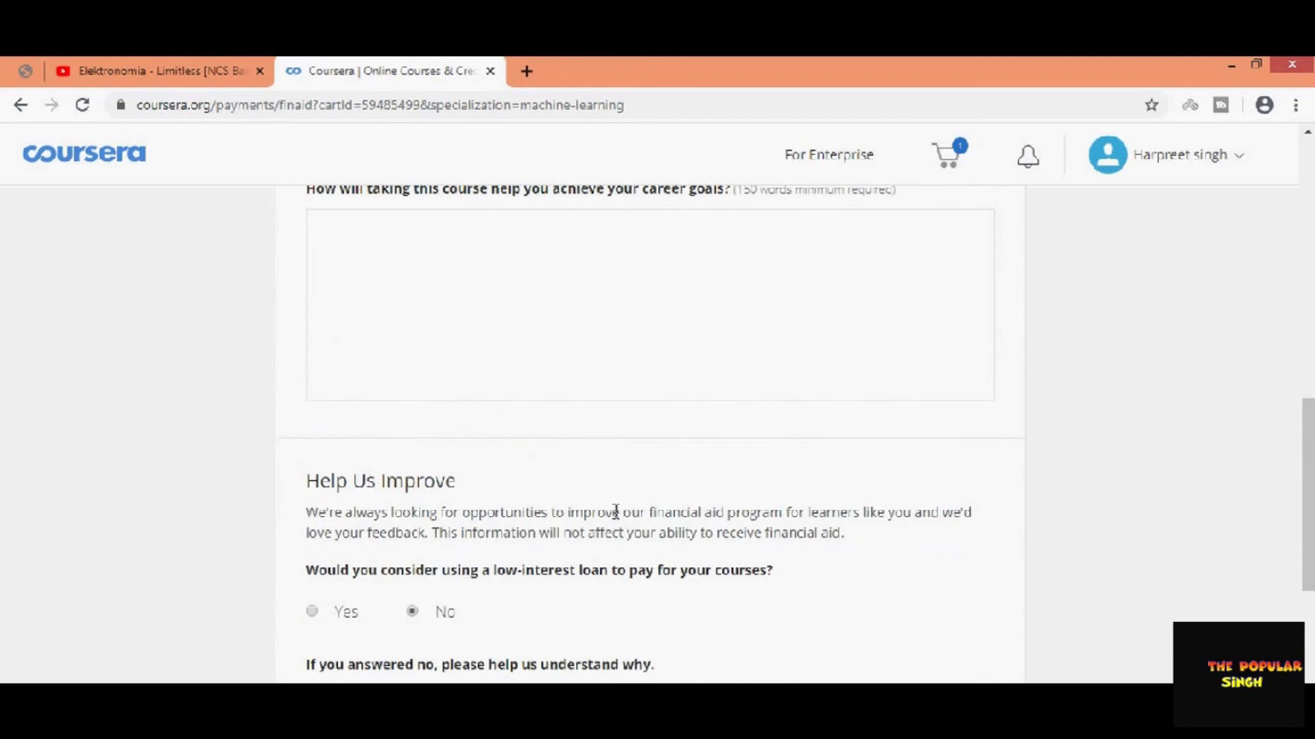
scroll(614, 511, "up", 10)
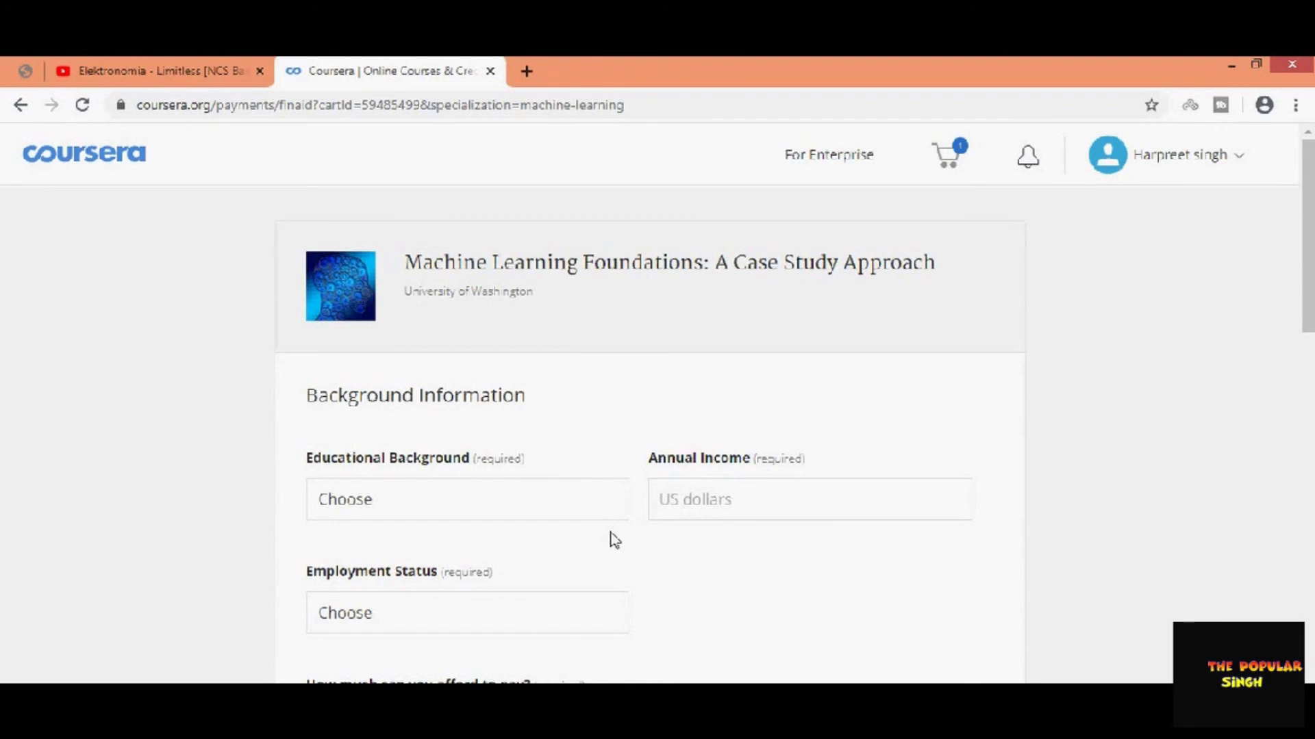
scroll(612, 545, "down", 3)
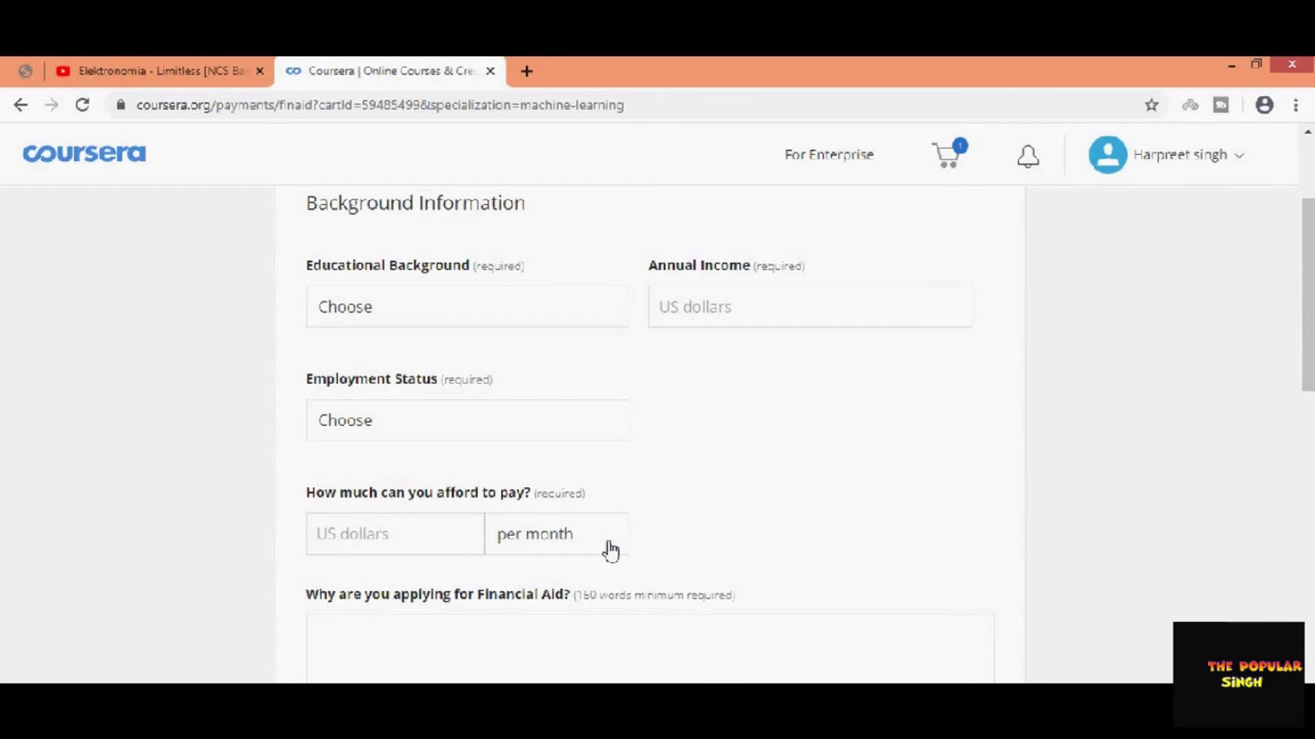
scroll(609, 550, "up", 3)
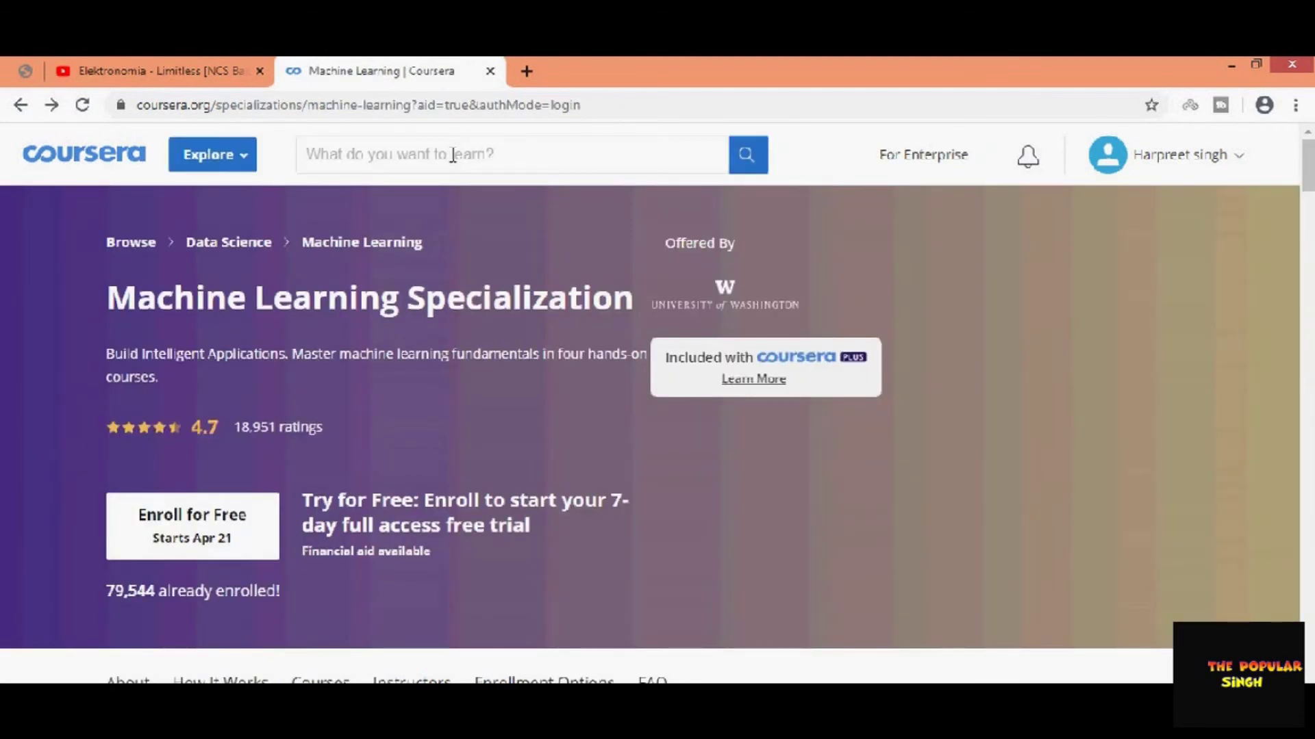
- Open the recently viewed Improve Your English Communication Skills specialization from the course search suggestions
left_click(452, 155)
type("c")
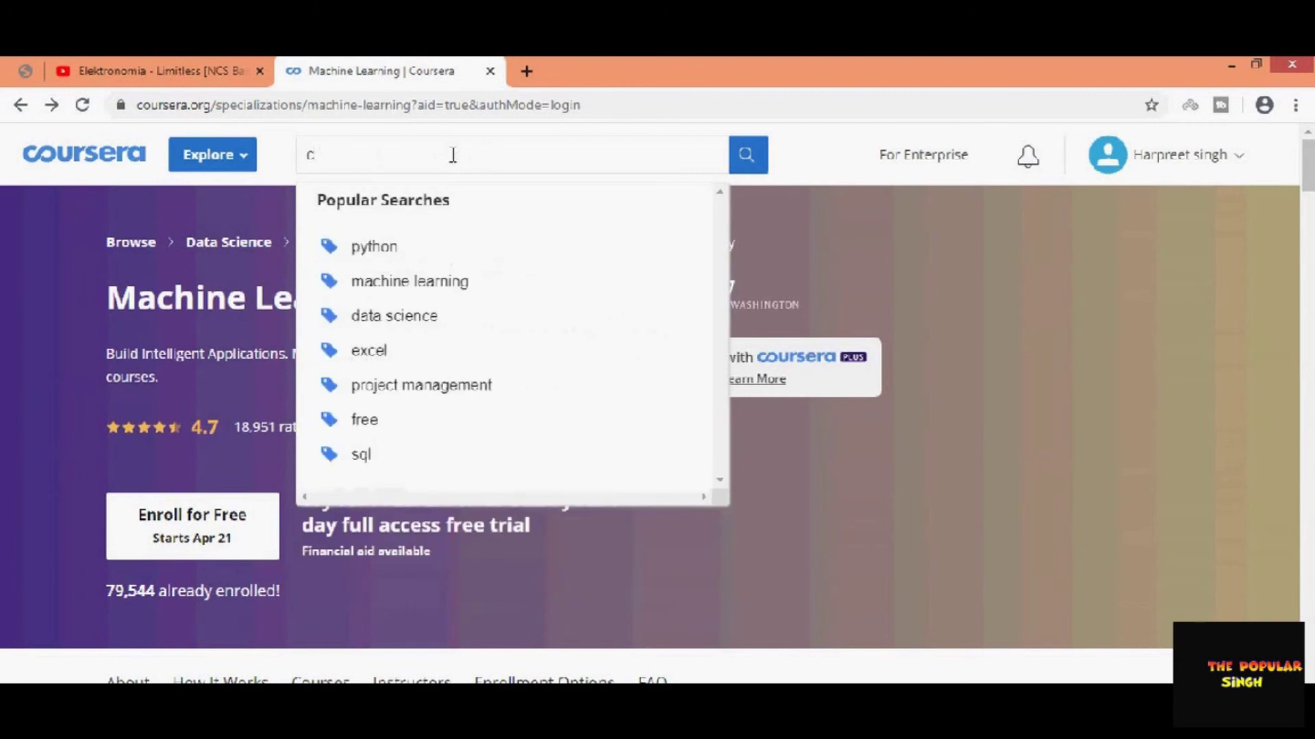
key("BackSpace")
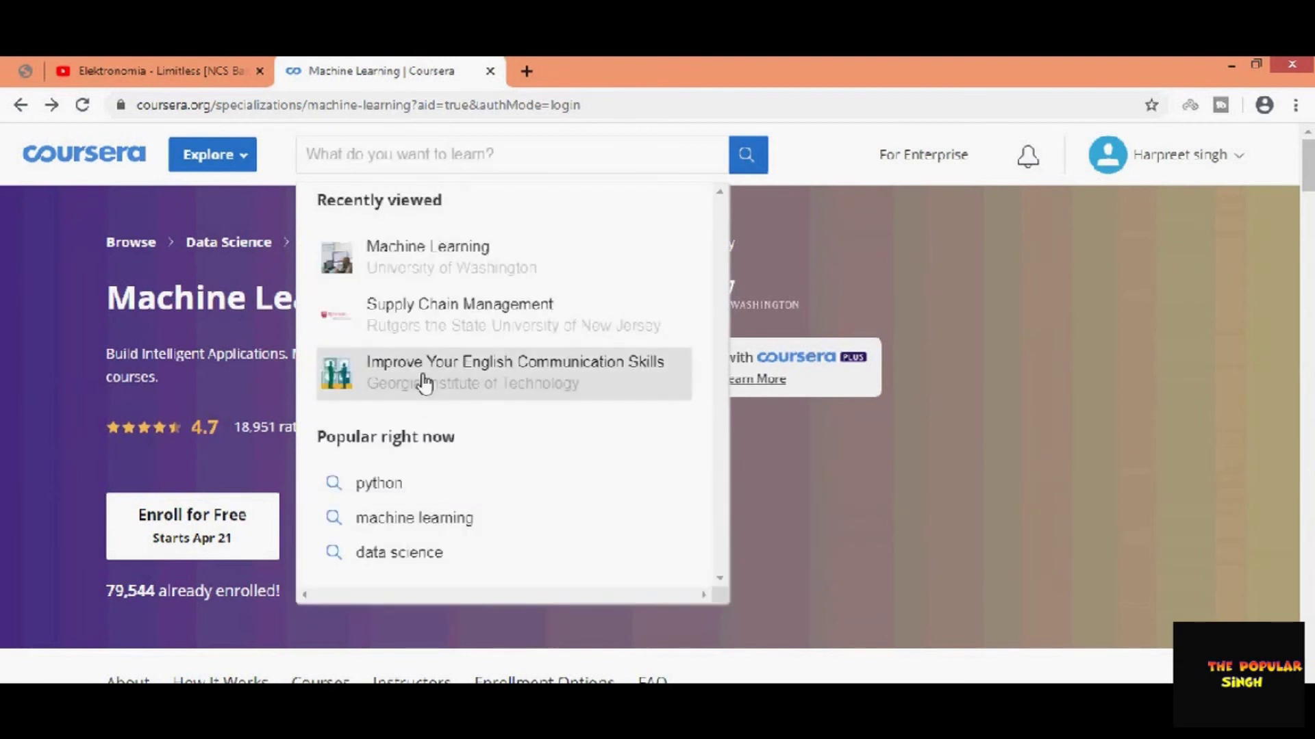
left_click(425, 389)
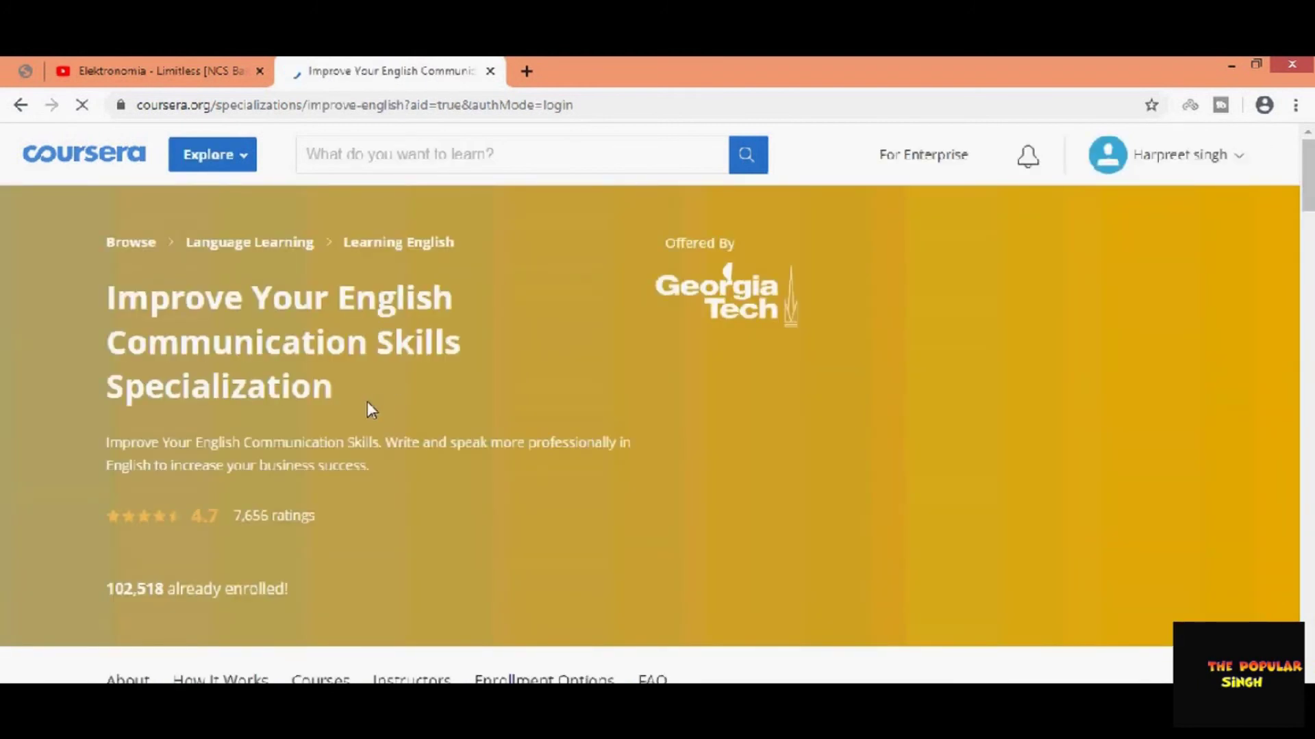
- Look through the English communication specialization's overview, including the skills gained, description, schedule and level
scroll(368, 404, "down", 1)
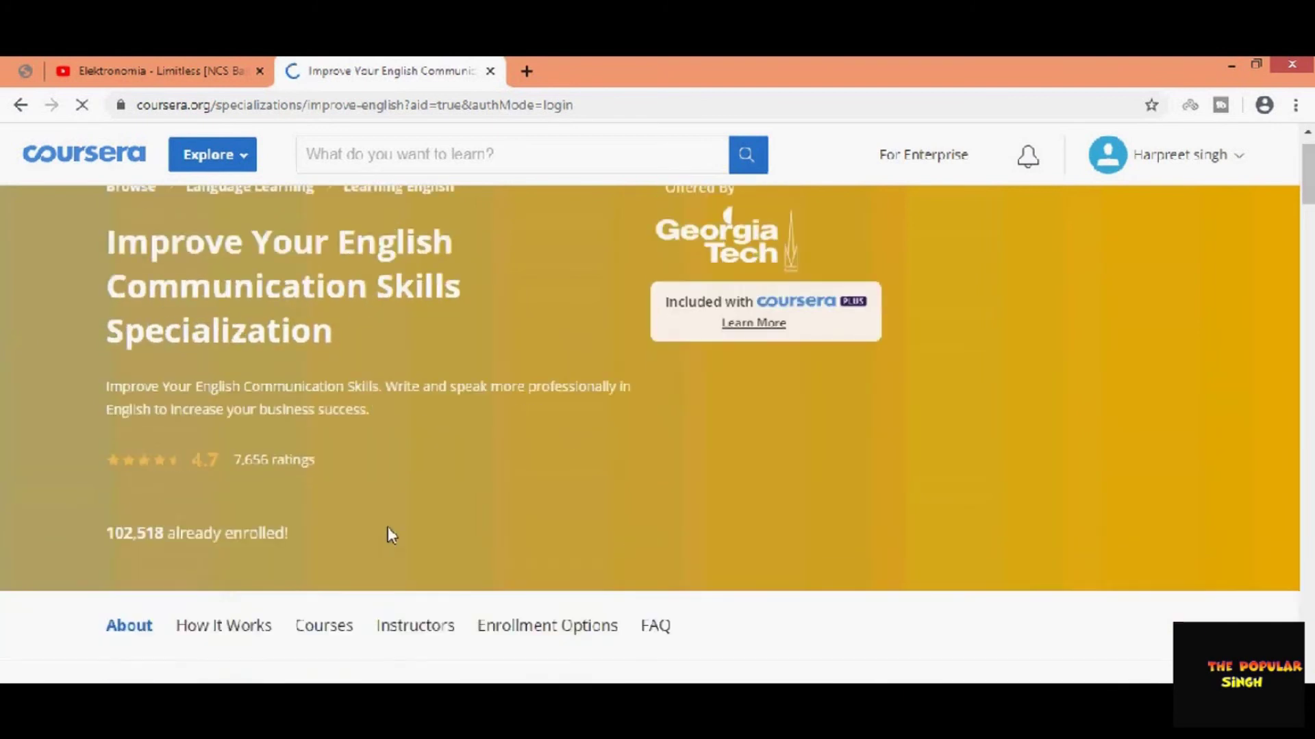
scroll(388, 527, "down", 3)
scroll(387, 527, "down", 2)
scroll(841, 531, "down", 2)
scroll(848, 532, "up", 3)
scroll(977, 537, "down", 2)
scroll(892, 557, "up", 3)
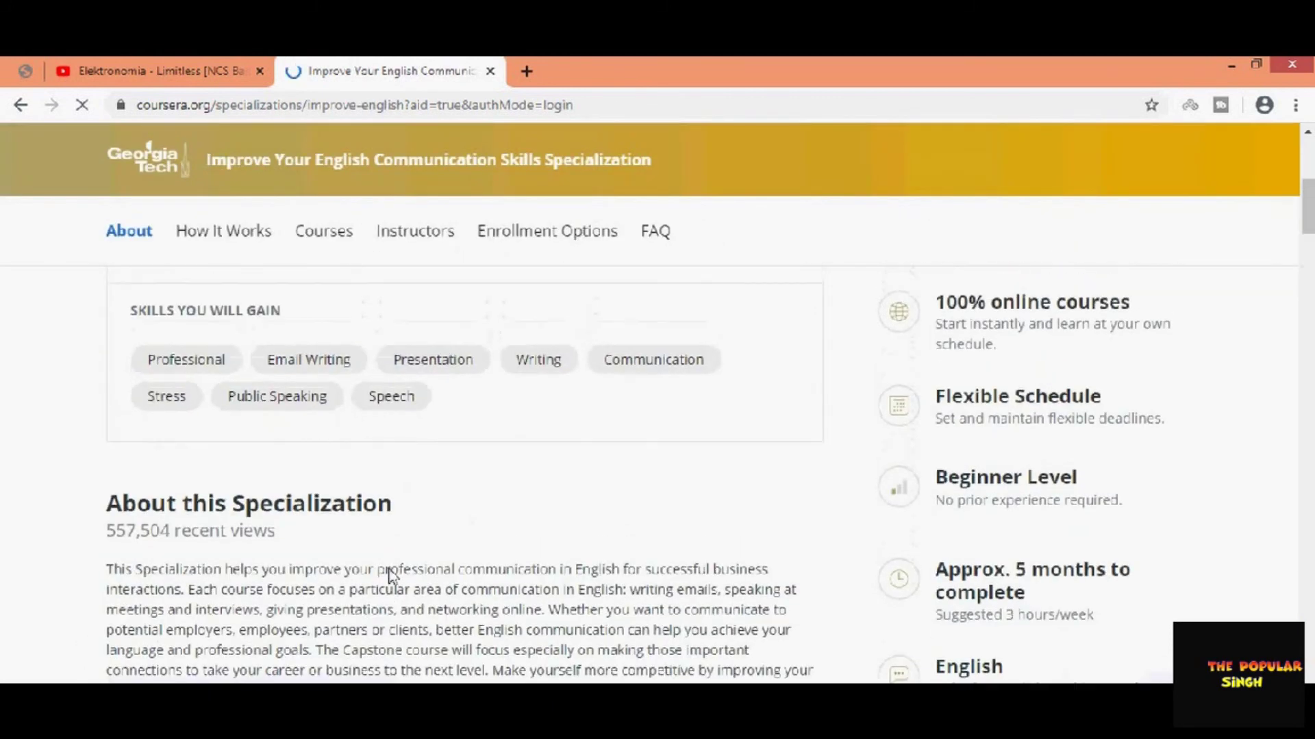
- Check the specialization's enrollment area for the financial aid note beneath the free trial offer
scroll(390, 575, "up", 4)
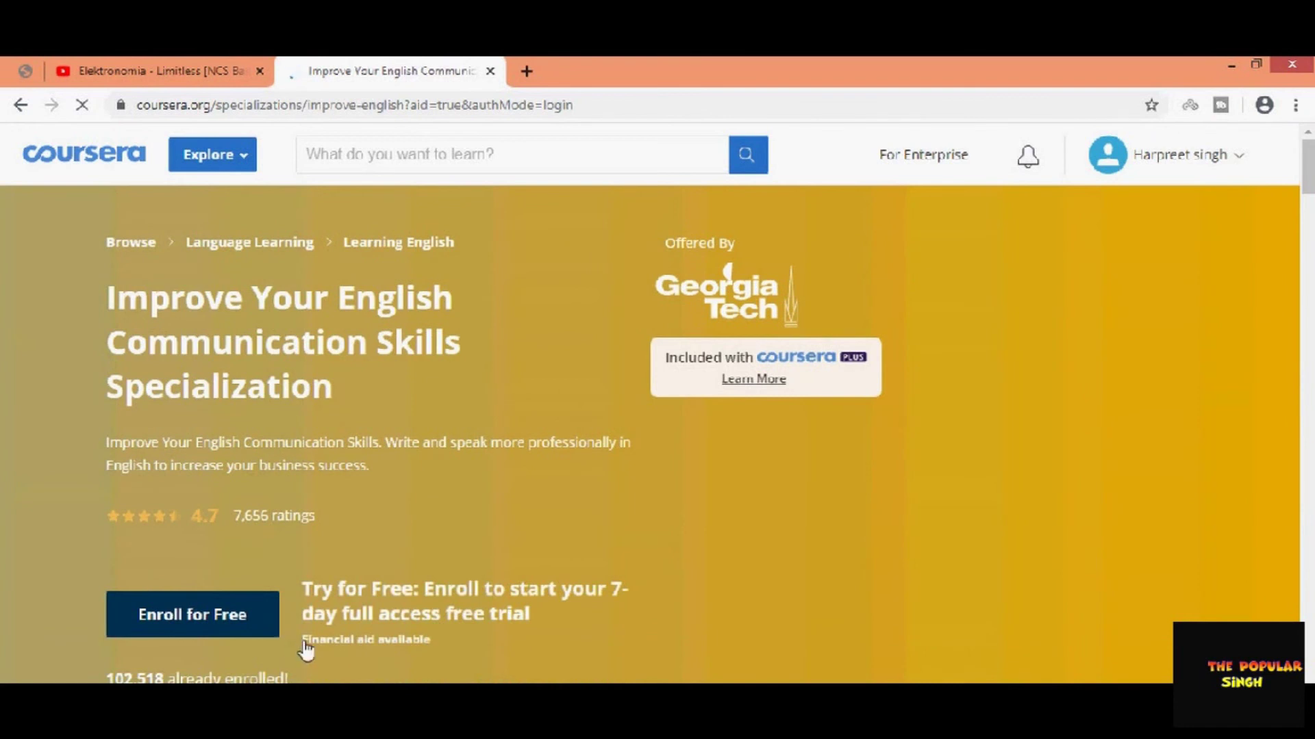
left_click_drag(299, 638, 432, 644)
left_click(449, 646)
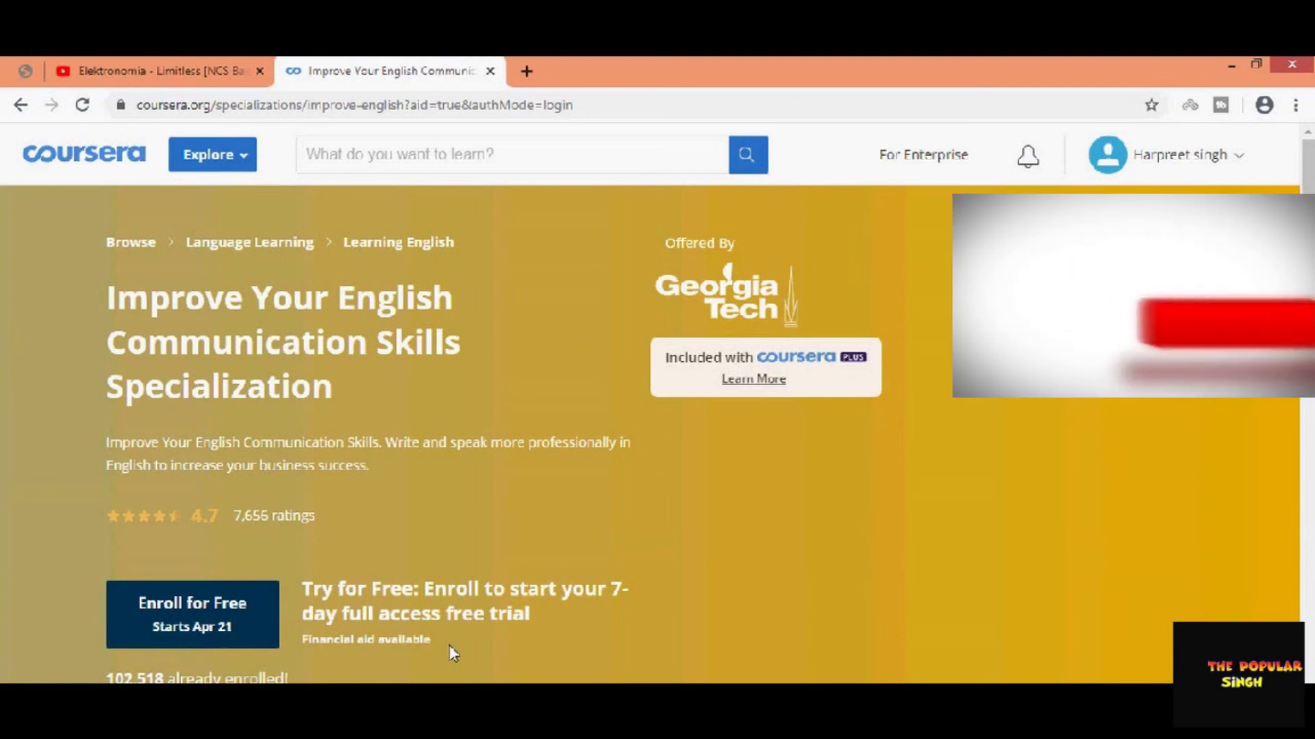
scroll(486, 599, "down", 4)
scroll(487, 595, "up", 4)
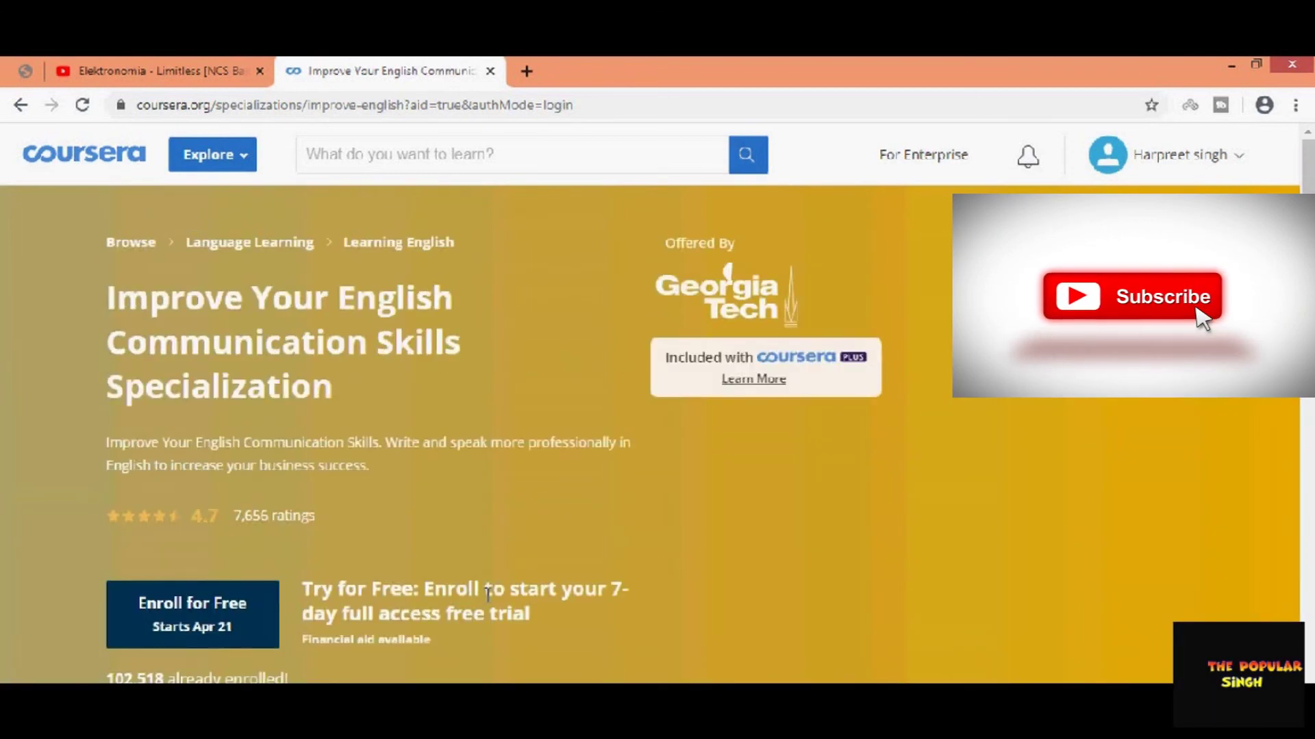